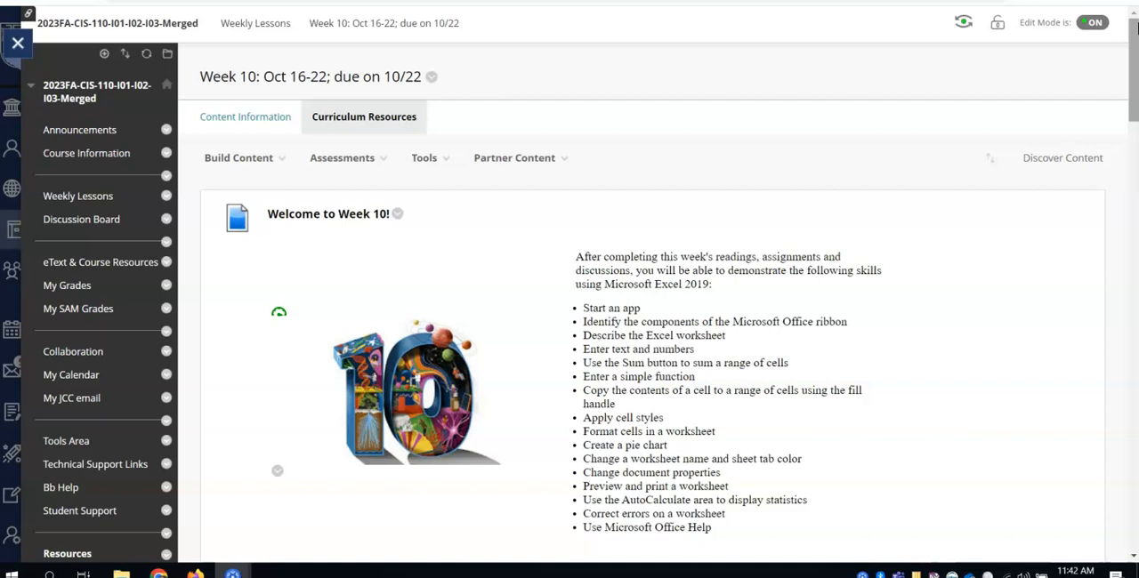
- Review the Week 10 course page down to the Excel training and project assignments
{"action": "left_click", "coordinate": [1135, 24]}
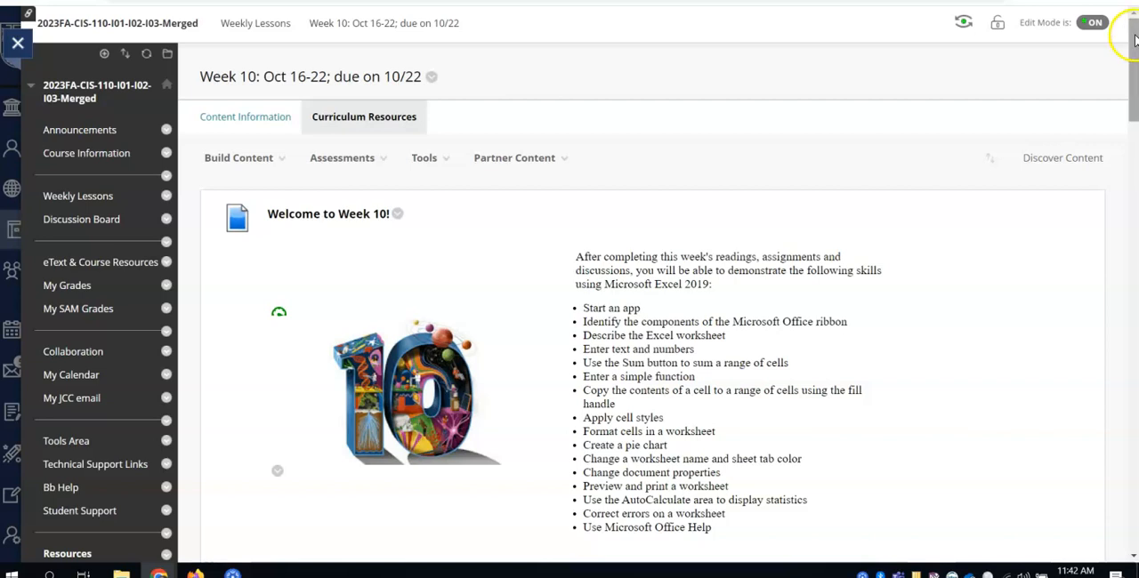
{"action": "scroll", "coordinate": [279, 311], "scroll_direction": "down", "scroll_amount": 7}
{"action": "scroll", "coordinate": [1094, 173], "scroll_direction": "down", "scroll_amount": 1}
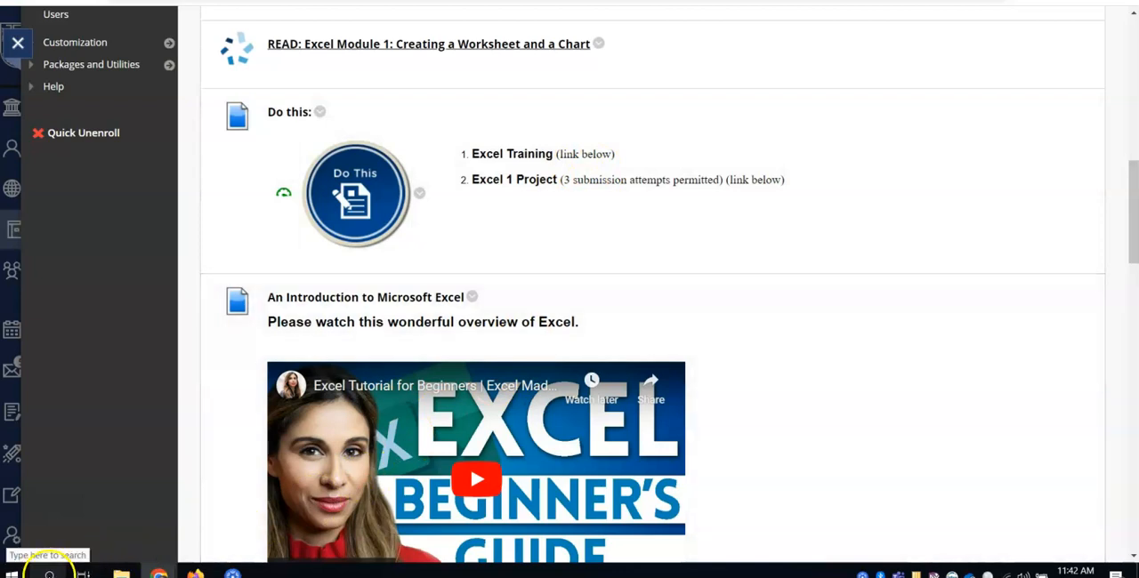
- Switch to Excel and create a blank workbook
{"action": "left_click", "coordinate": [49, 574]}
{"action": "type", "text": "exc"}
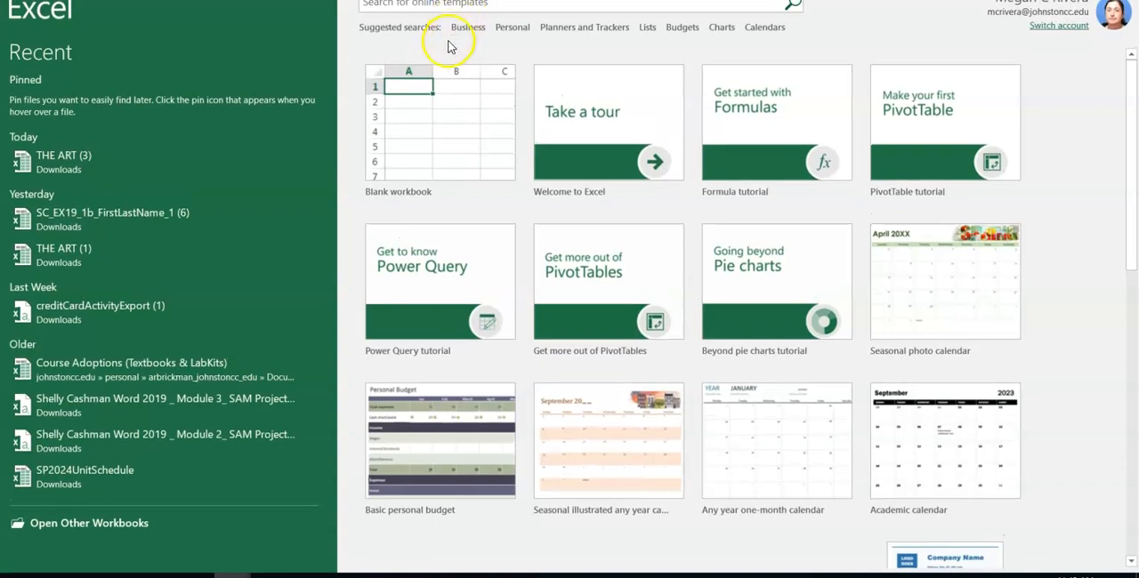
{"action": "left_click", "coordinate": [436, 141]}
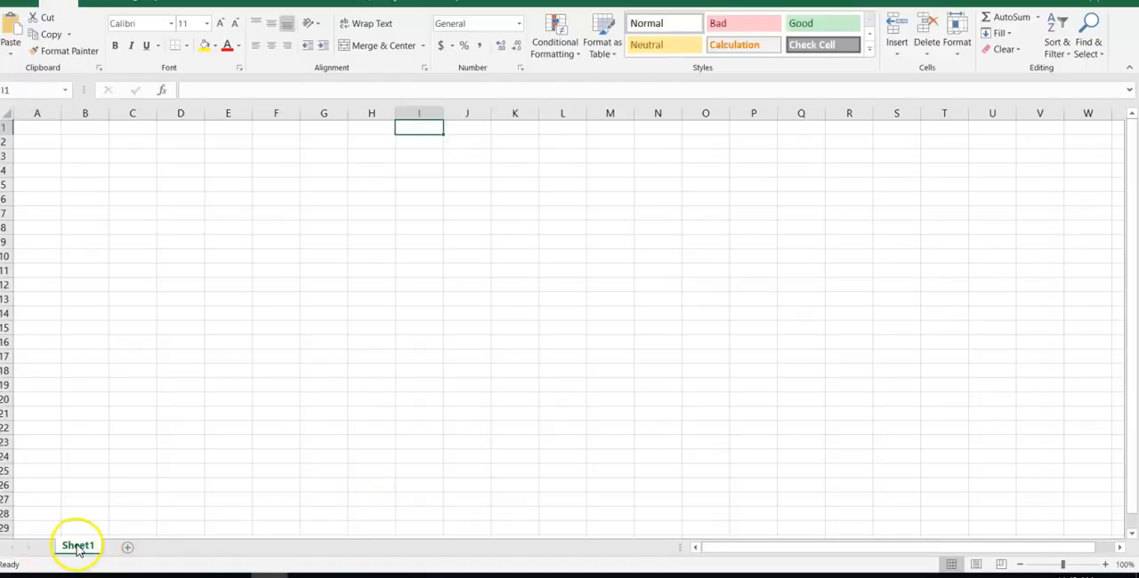
- Add two new worksheets to the workbook and return to Sheet1
{"action": "left_click", "coordinate": [128, 547]}
{"action": "left_click", "coordinate": [174, 548]}
{"action": "left_click", "coordinate": [79, 548]}
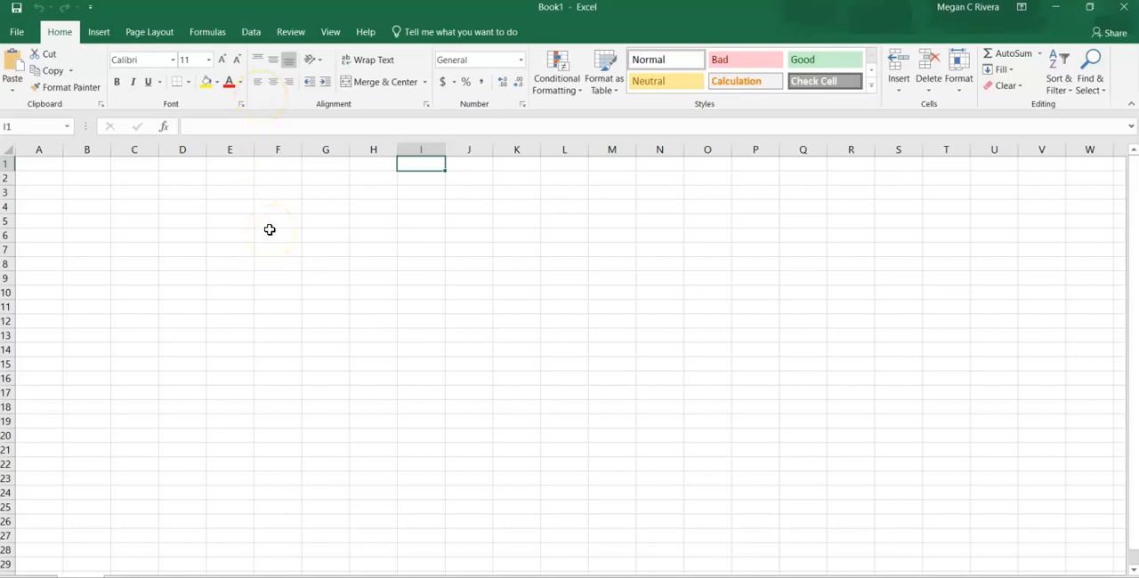
- Look over the ribbon's insert, page layout and formula commands, ending back at the home commands
{"action": "left_click", "coordinate": [98, 33]}
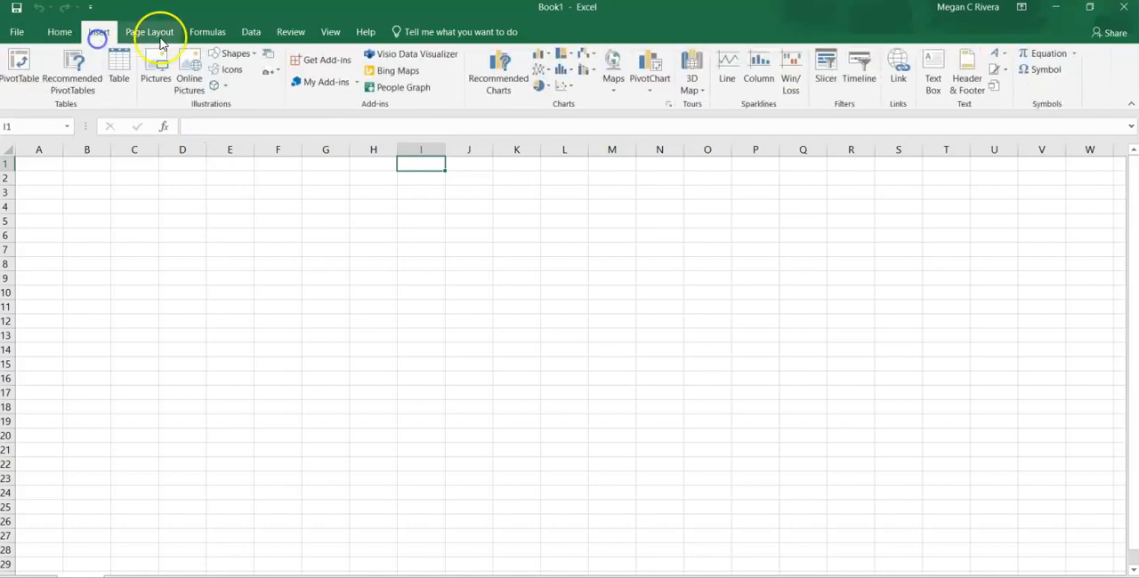
{"action": "left_click", "coordinate": [153, 32]}
{"action": "left_click", "coordinate": [205, 33]}
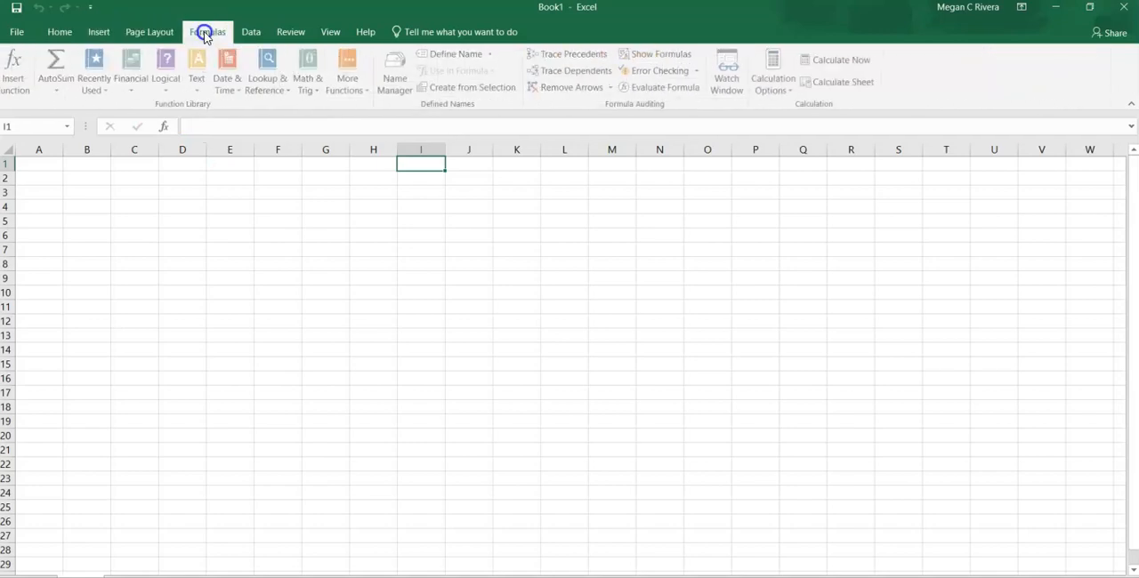
{"action": "left_click", "coordinate": [60, 36]}
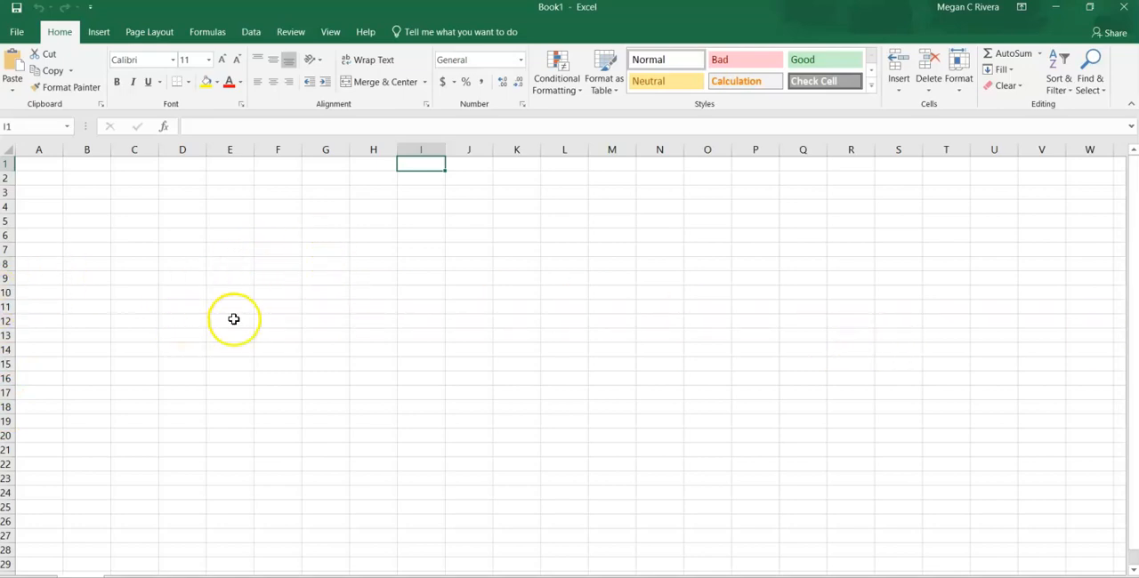
- Select cell O10 and jump to cell S25 by its cell reference
{"action": "left_click", "coordinate": [707, 295]}
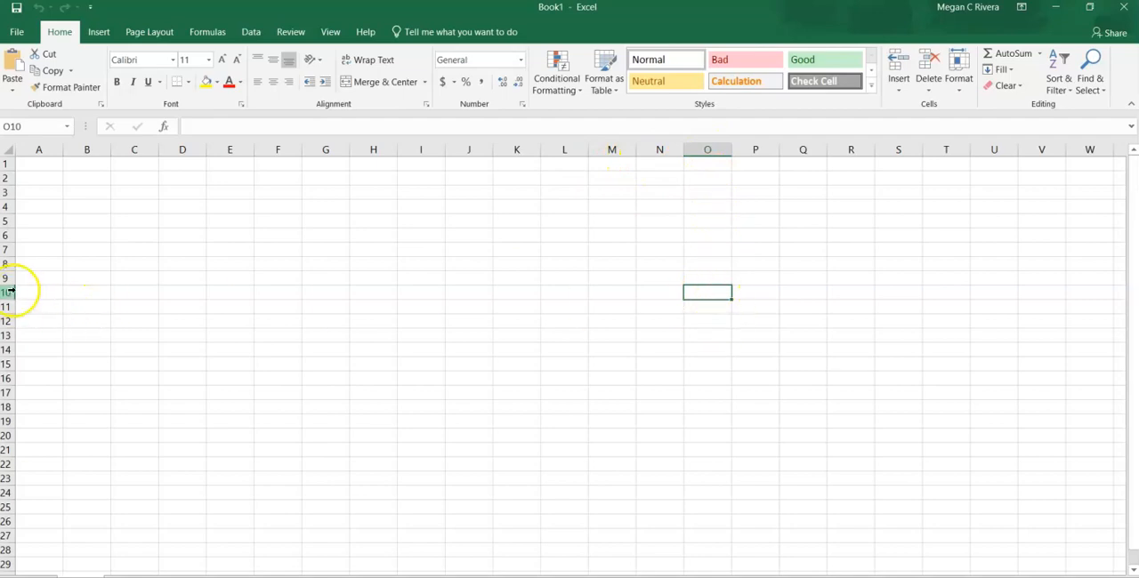
{"action": "left_click", "coordinate": [45, 127]}
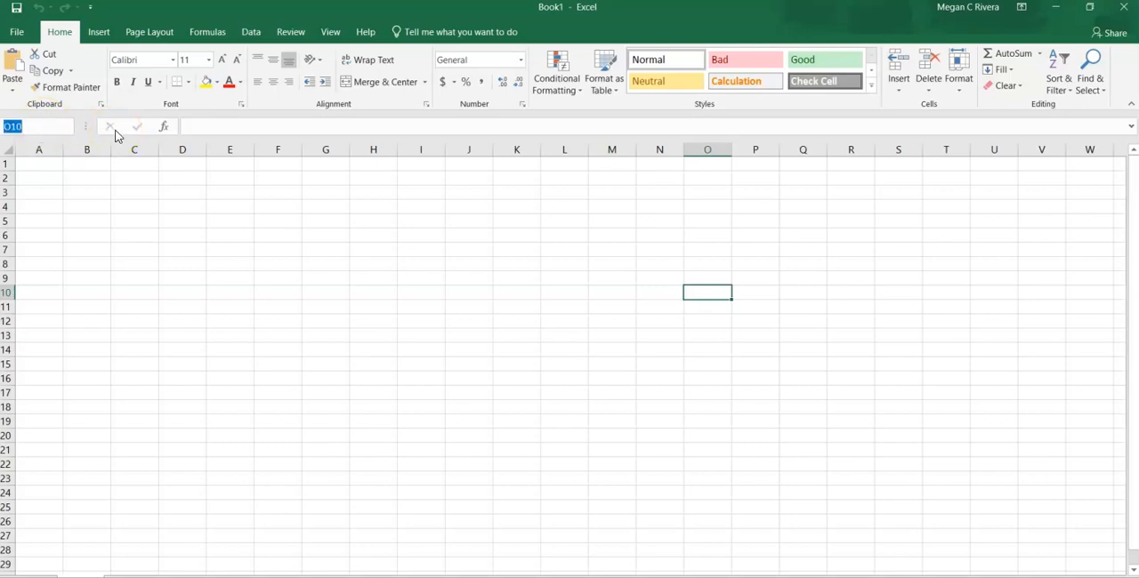
{"action": "type", "text": "S25"}
{"action": "key", "text": "Return"}
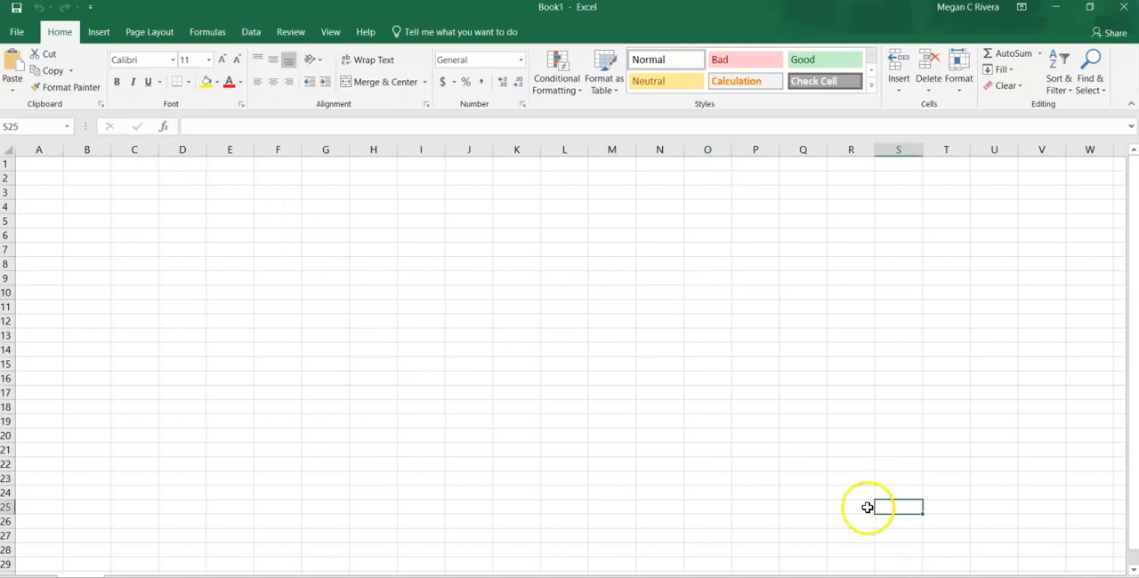
- Start a formula in cell C2 to look over the recent functions and the full function list, leaving the cell empty
{"action": "left_click", "coordinate": [117, 178]}
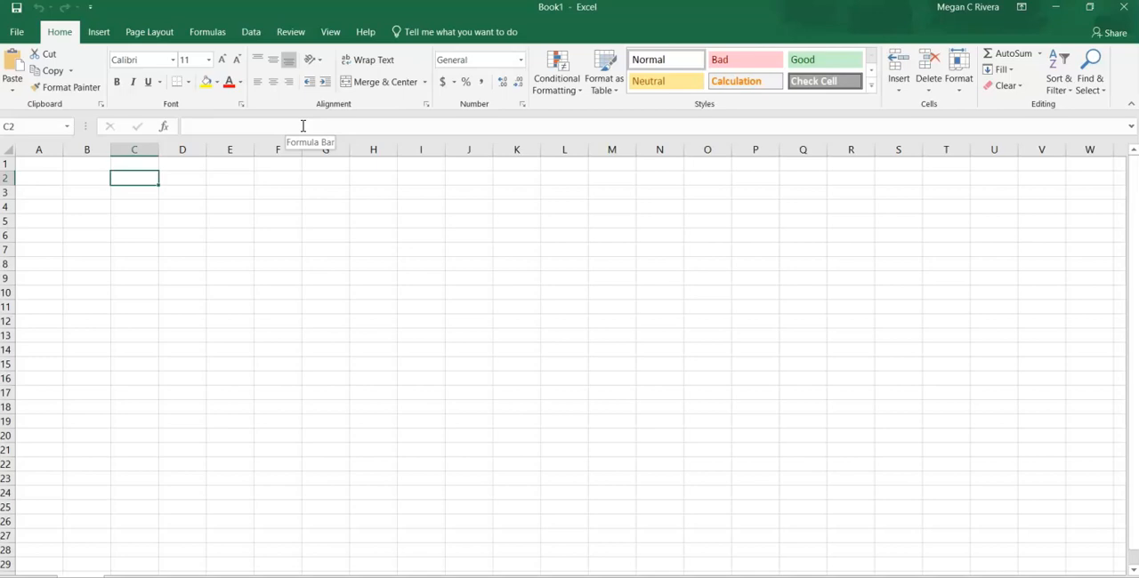
{"action": "type", "text": "="}
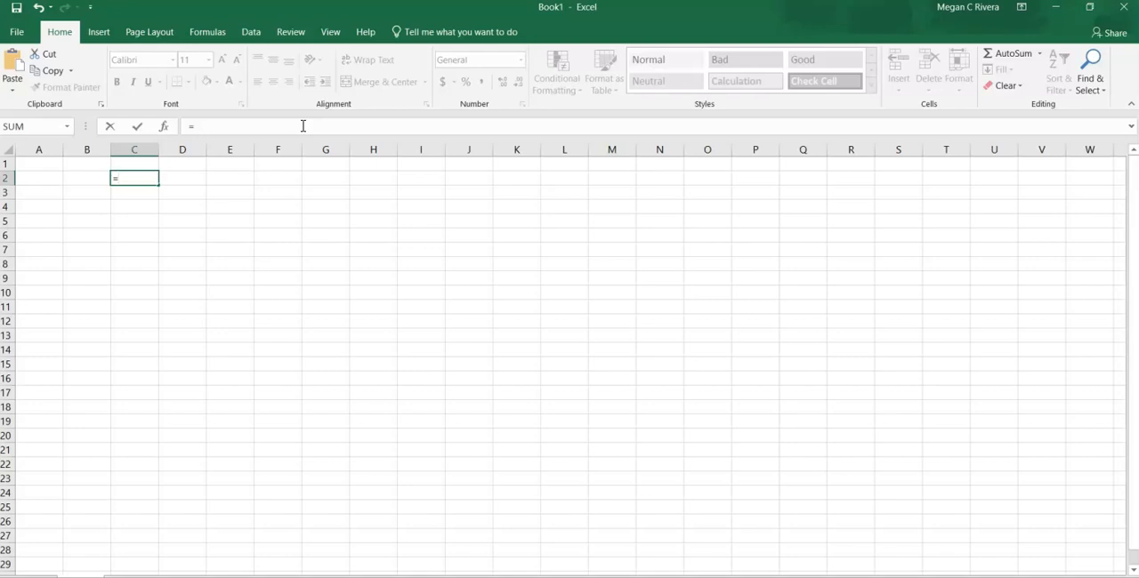
{"action": "key", "text": "BackSpace"}
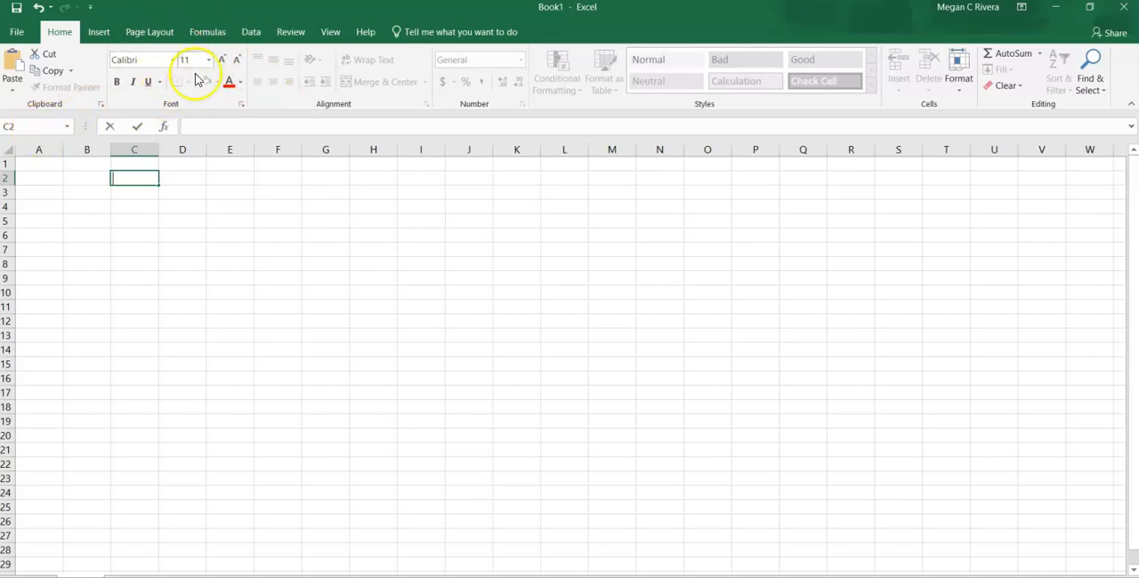
{"action": "type", "text": "="}
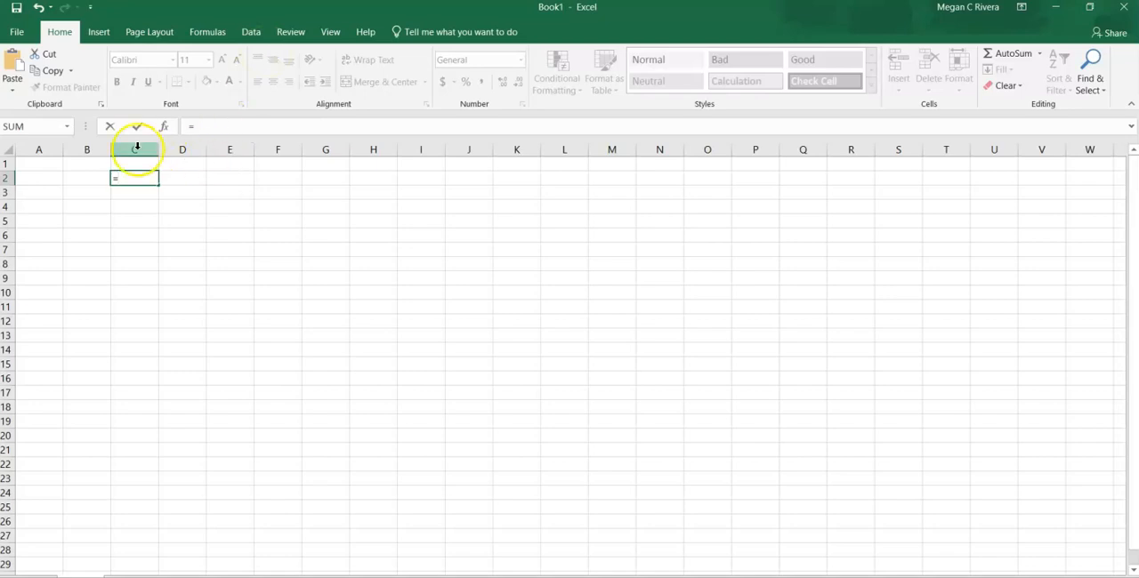
{"action": "left_click", "coordinate": [61, 129]}
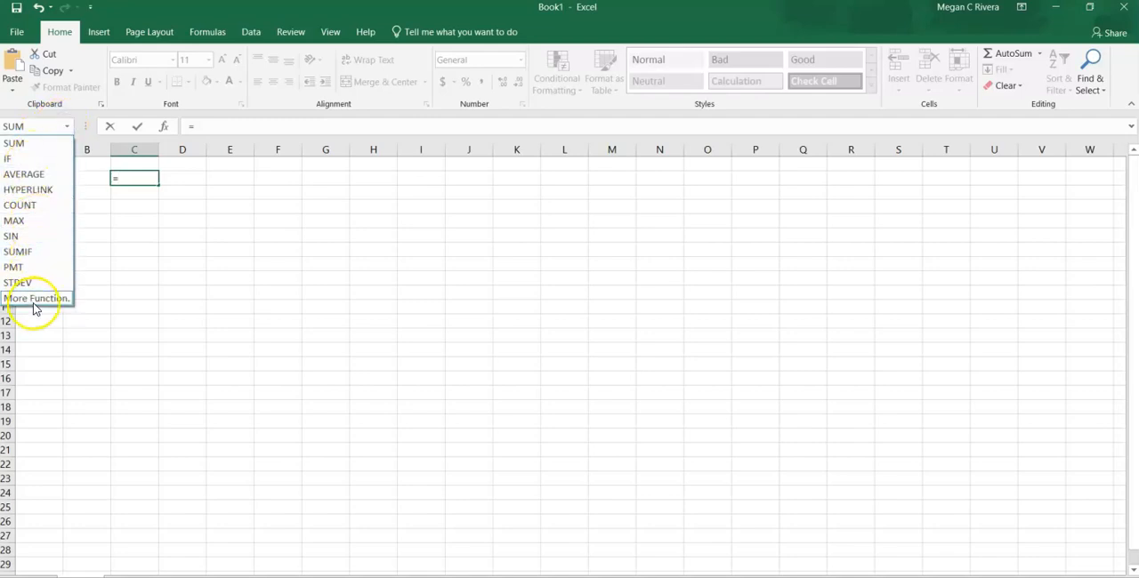
{"action": "left_click", "coordinate": [35, 299]}
{"action": "left_click", "coordinate": [988, 377]}
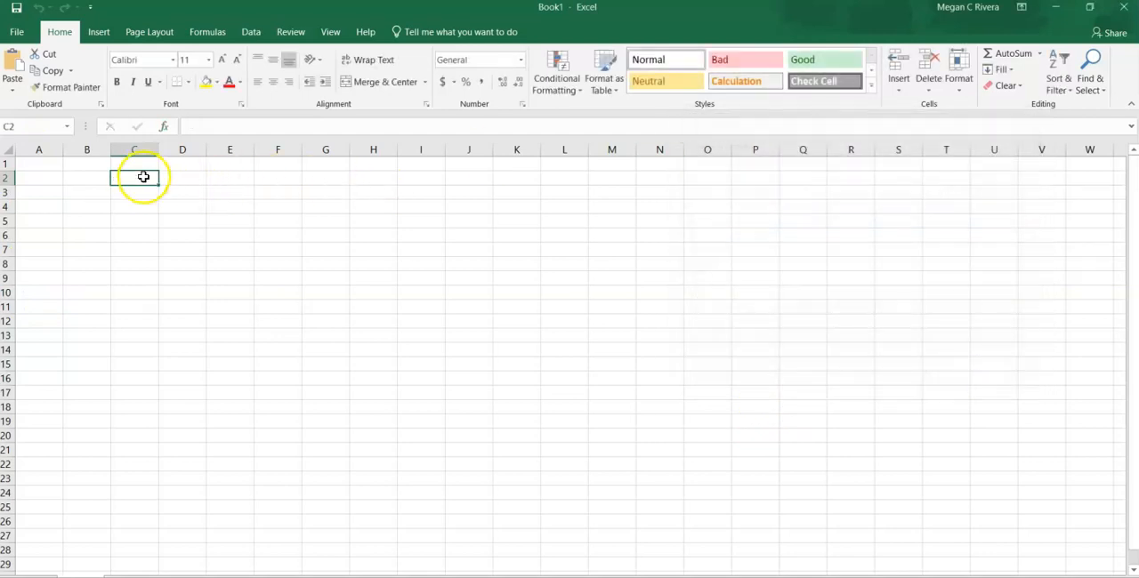
{"action": "type", "text": "="}
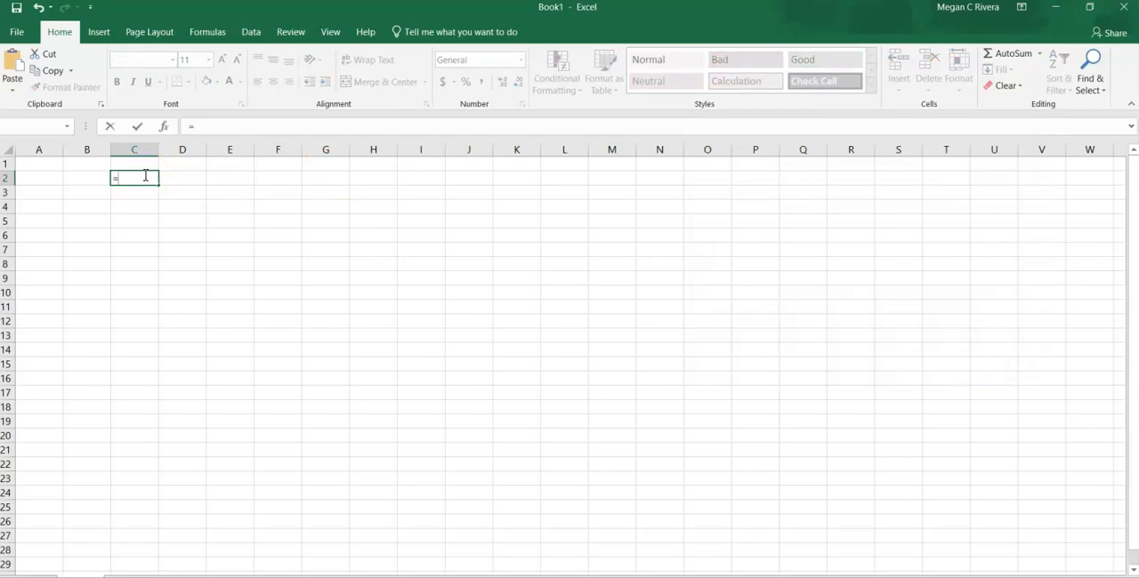
{"action": "key", "text": "Escape"}
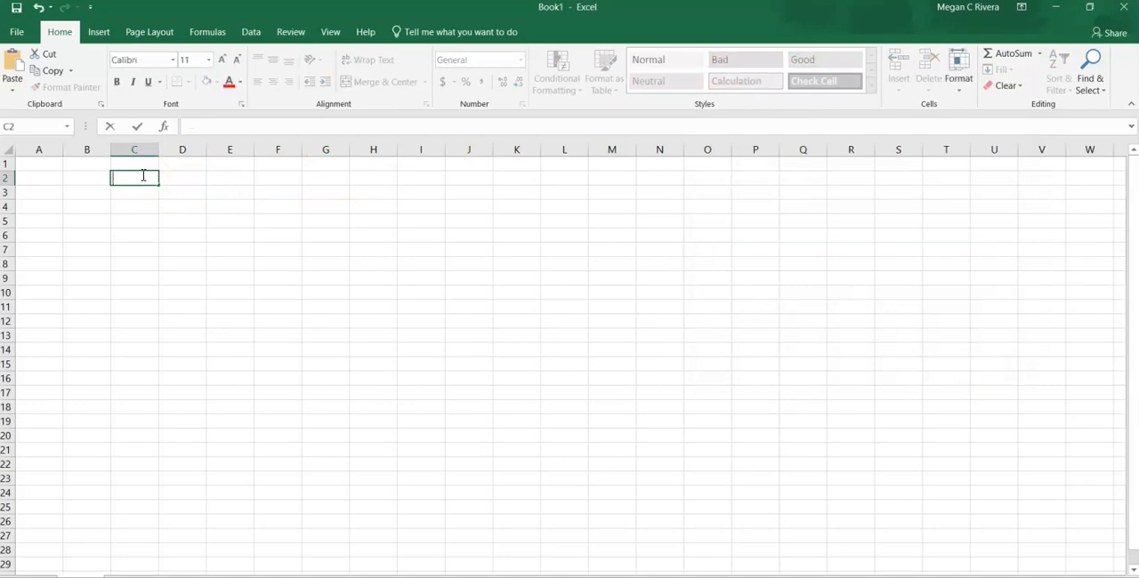
- Enter the title "Megan's Bake Shop" in cell A1 and merge and center it across A1:G1
{"action": "left_click", "coordinate": [43, 161]}
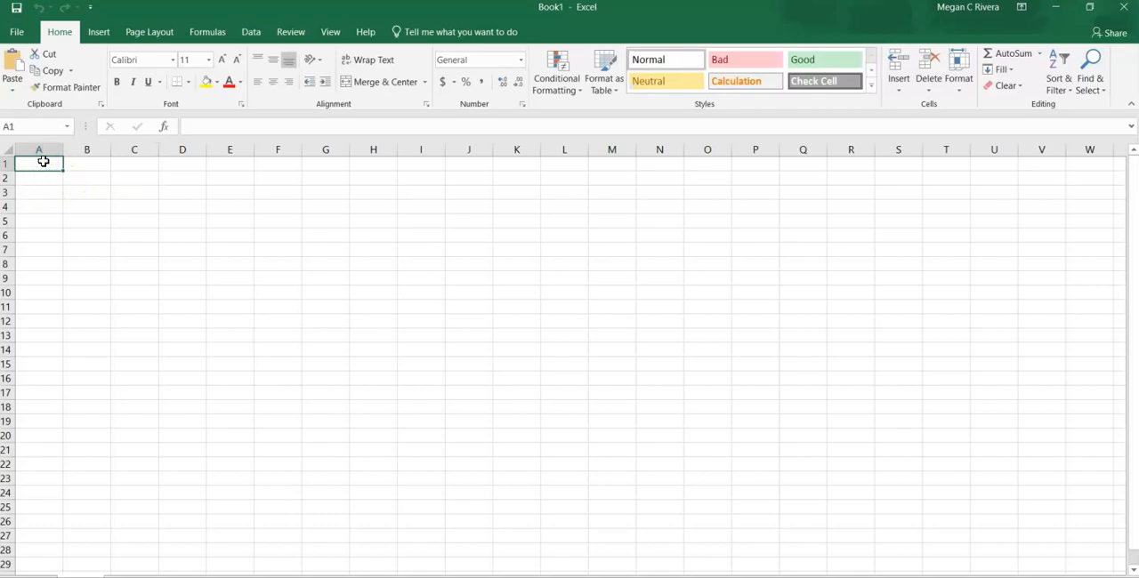
{"action": "type", "text": "Megan's Bake Shop"}
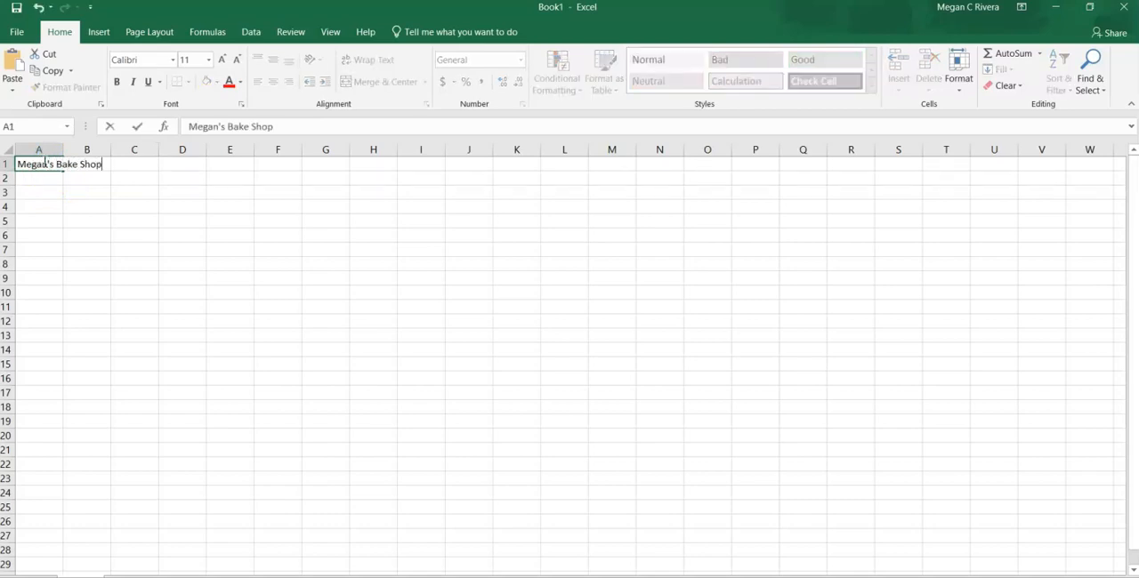
{"action": "left_click", "coordinate": [82, 278]}
{"action": "left_click_drag", "start_coordinate": [62, 163], "coordinate": [318, 165]}
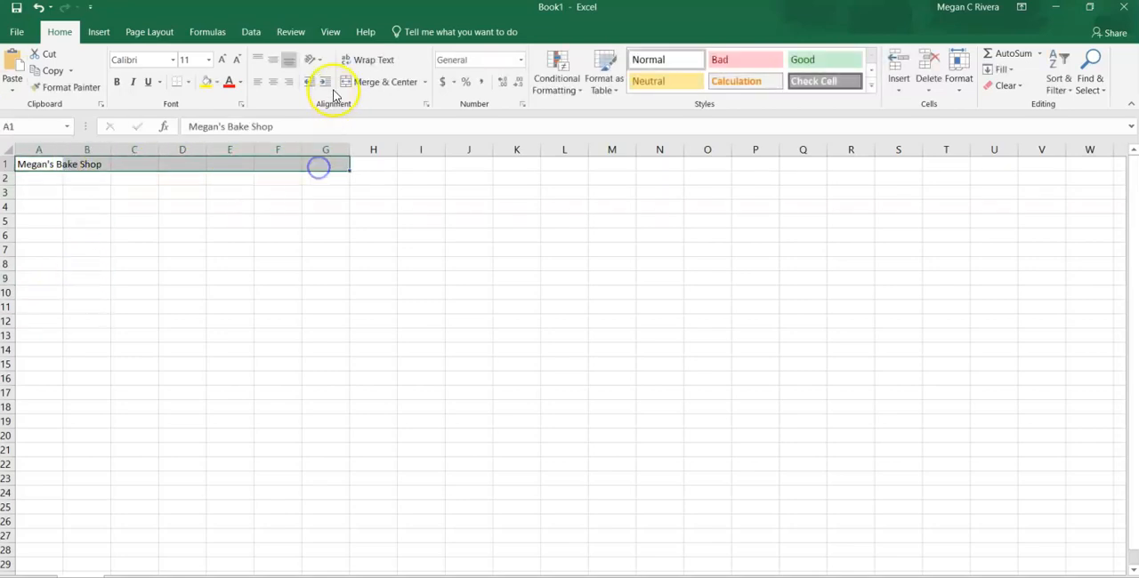
{"action": "left_click", "coordinate": [386, 81]}
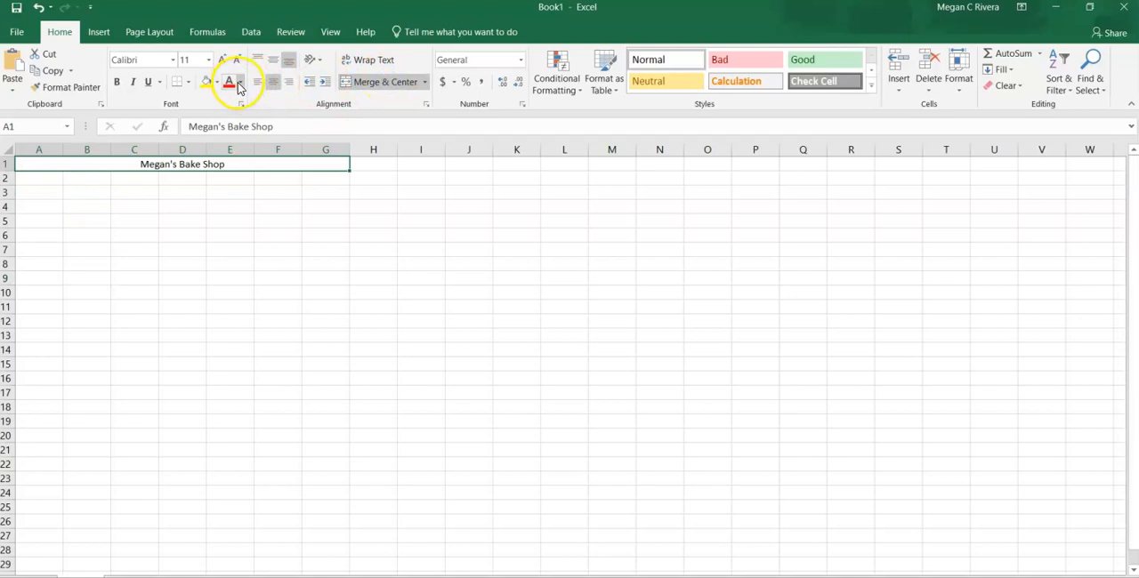
- Format the title in light blue, bold, Barlow Condensed Black at size 22
{"action": "left_click", "coordinate": [239, 82]}
{"action": "left_click", "coordinate": [282, 175]}
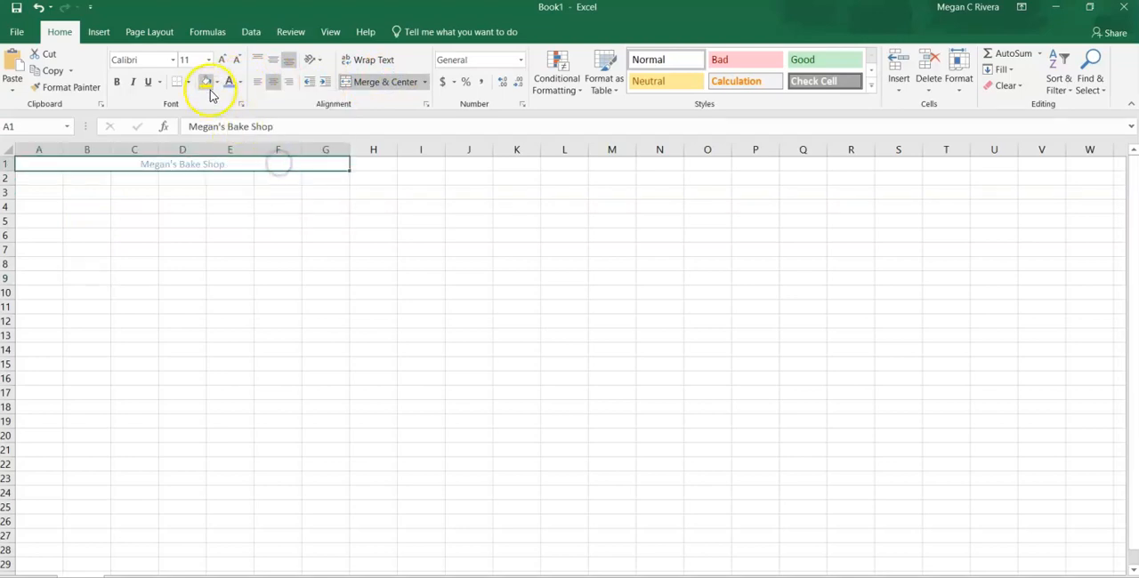
{"action": "left_click", "coordinate": [117, 82]}
{"action": "left_click", "coordinate": [173, 59]}
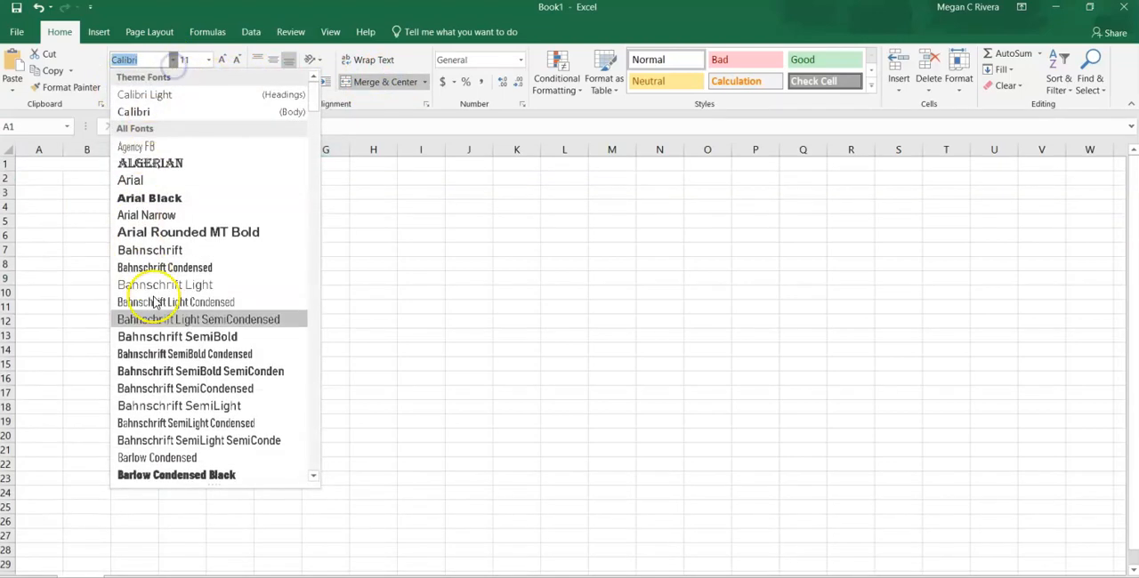
{"action": "left_click", "coordinate": [201, 467]}
{"action": "left_click", "coordinate": [209, 59]}
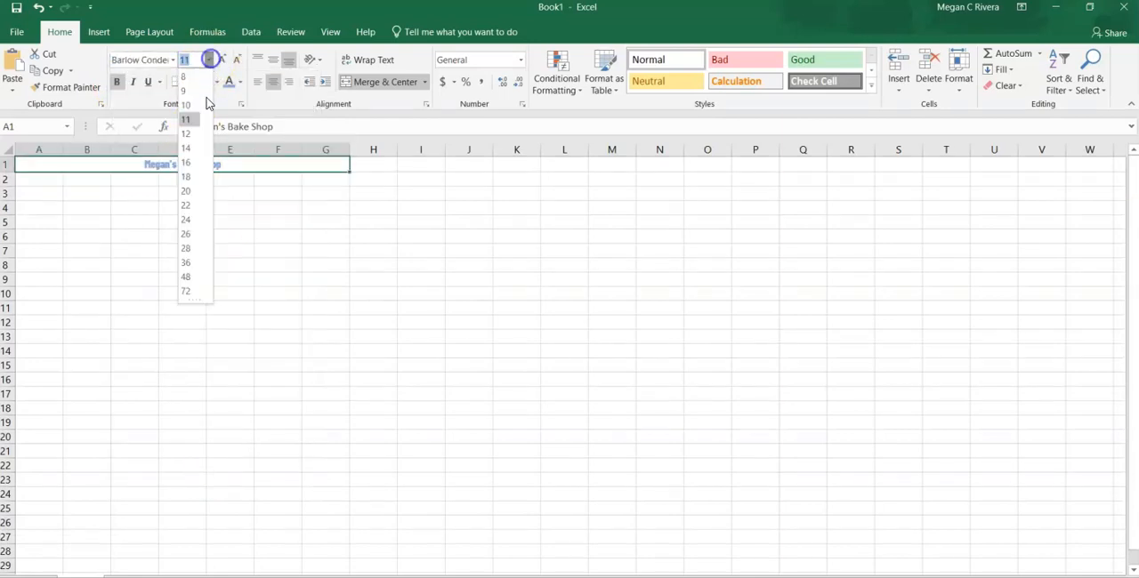
{"action": "left_click", "coordinate": [185, 204]}
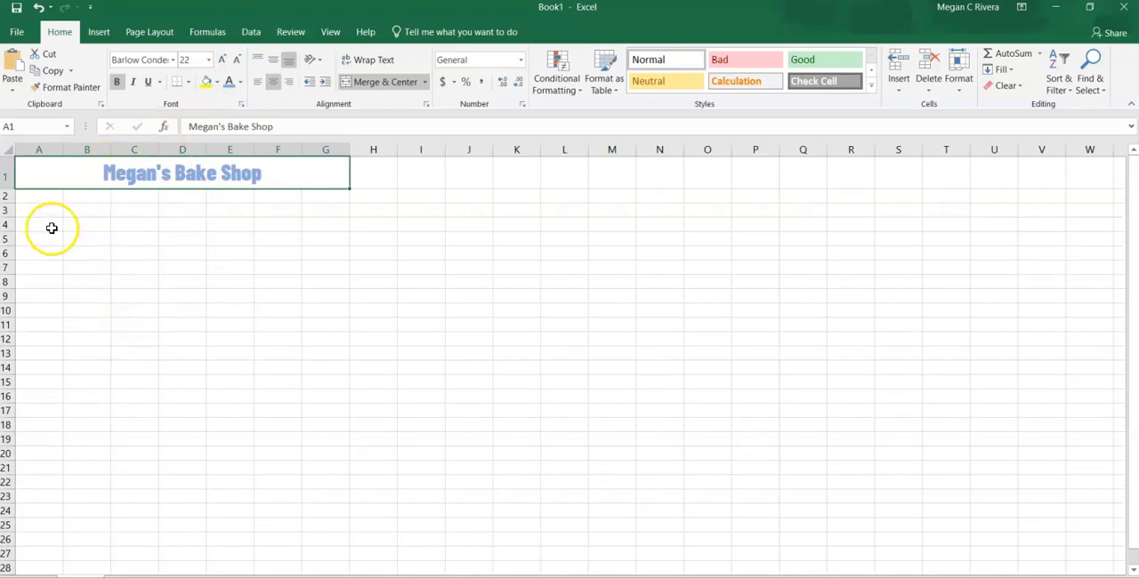
- Enter a list of six people's first names in cells A4 to A9
{"action": "left_click", "coordinate": [46, 224]}
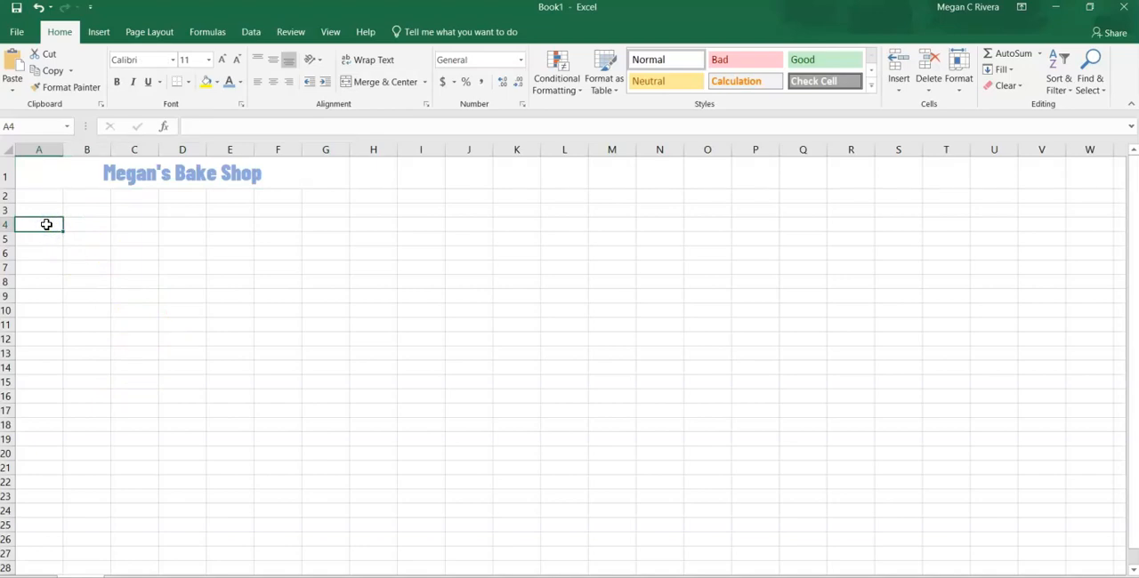
{"action": "type", "text": "Penlope"}
{"action": "key", "text": "Return"}
{"action": "type", "text": "Anthony"}
{"action": "key", "text": "Return"}
{"action": "type", "text": "Brandon"}
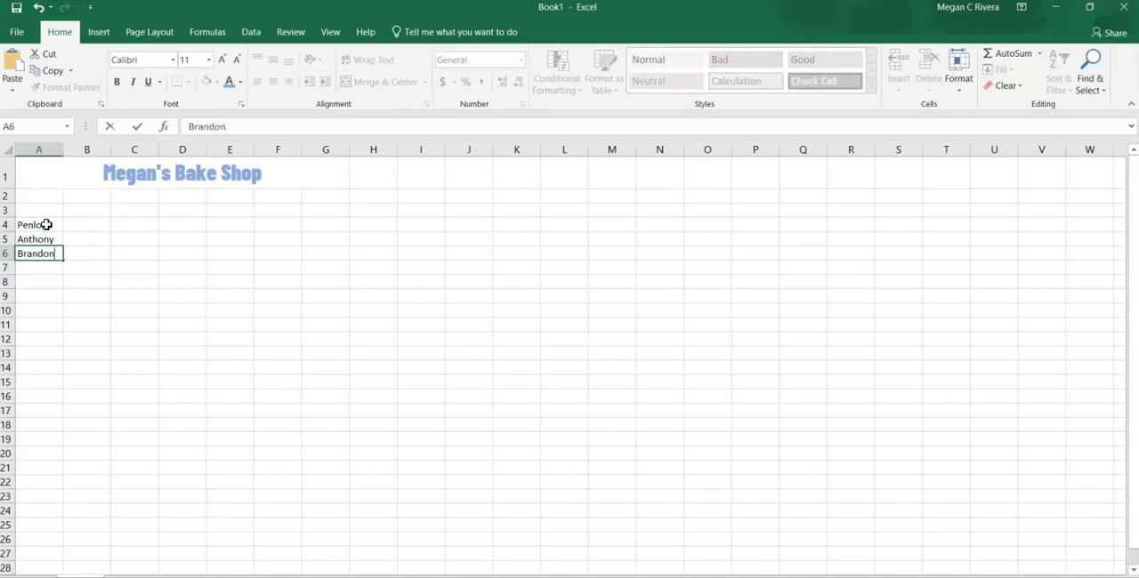
{"action": "key", "text": "Return"}
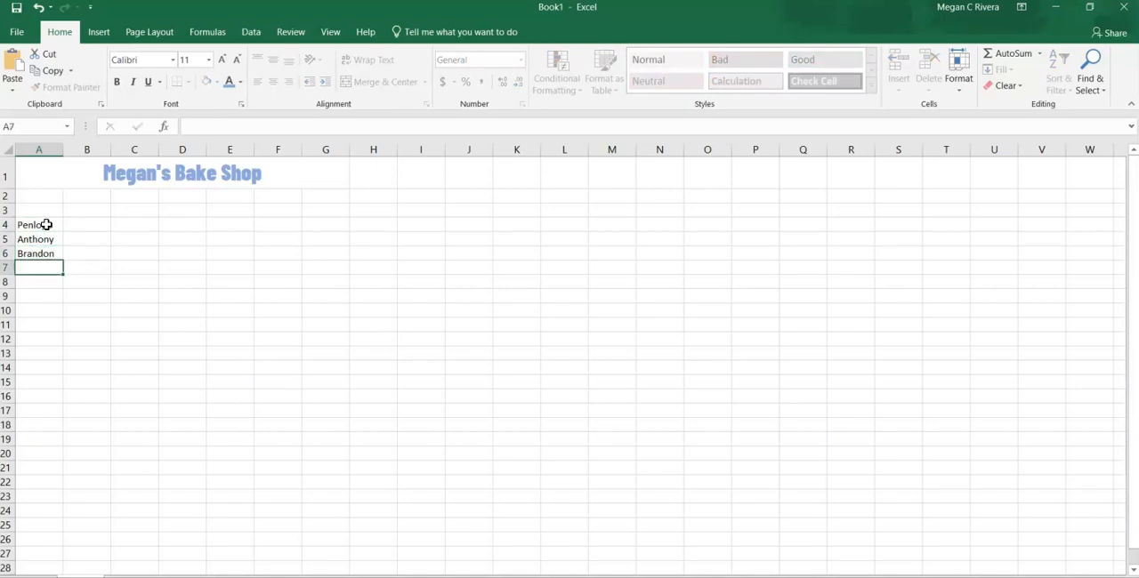
{"action": "type", "text": "Kelly"}
{"action": "key", "text": "Return"}
{"action": "type", "text": "John"}
{"action": "key", "text": "Return"}
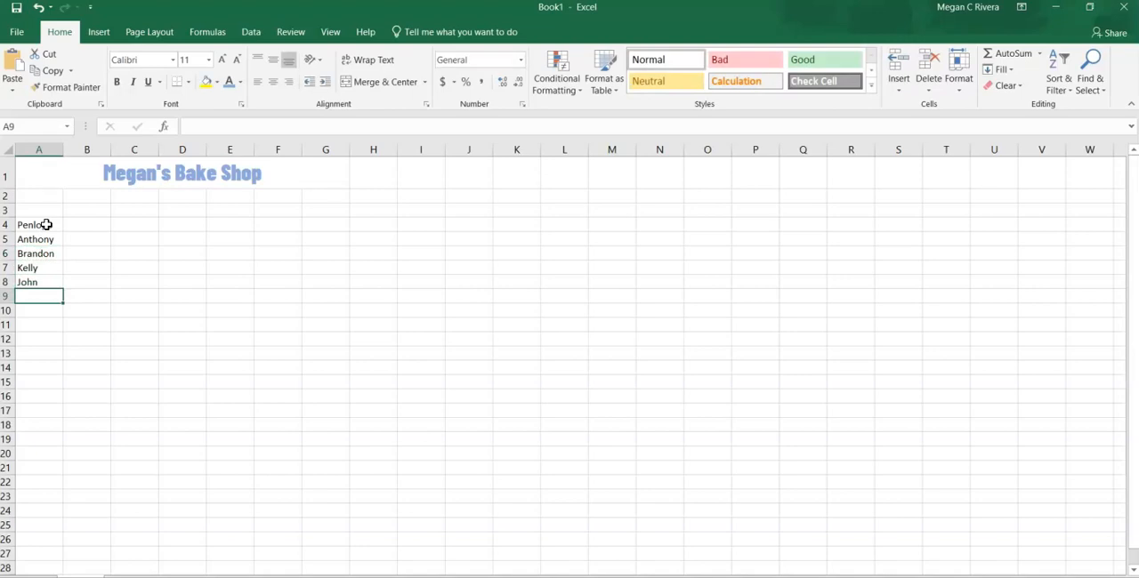
{"action": "type", "text": "Nick"}
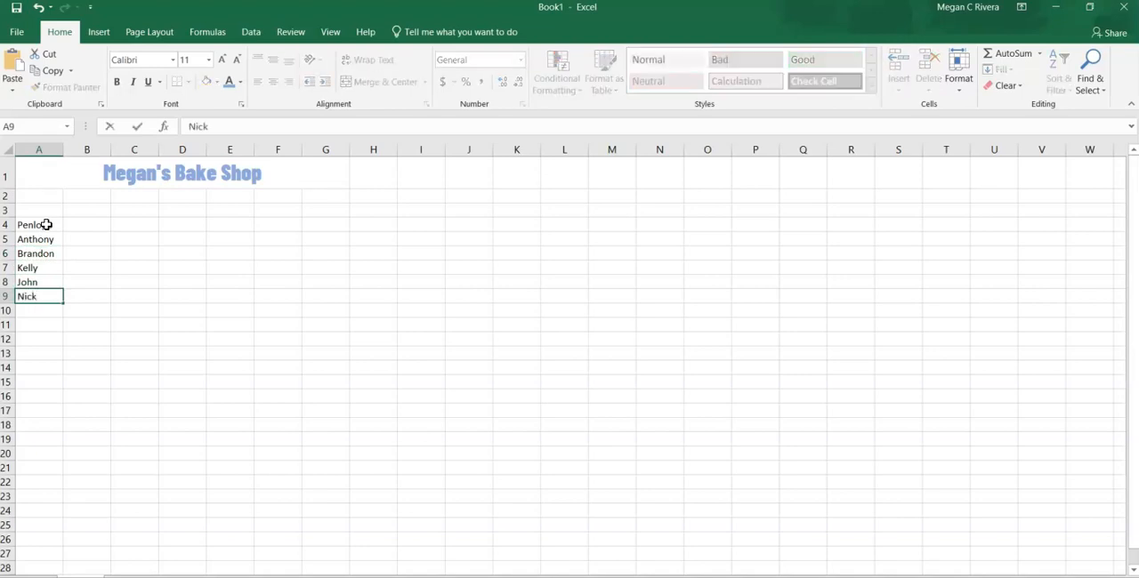
{"action": "key", "text": "Tab"}
{"action": "key", "text": "Tab"}
- Enter the column heading "Pay Rate" in cell C3
{"action": "key", "text": "Up"}
{"action": "key", "text": "Up"}
{"action": "key", "text": "Up"}
{"action": "key", "text": "Up"}
{"action": "key", "text": "Up"}
{"action": "key", "text": "Up"}
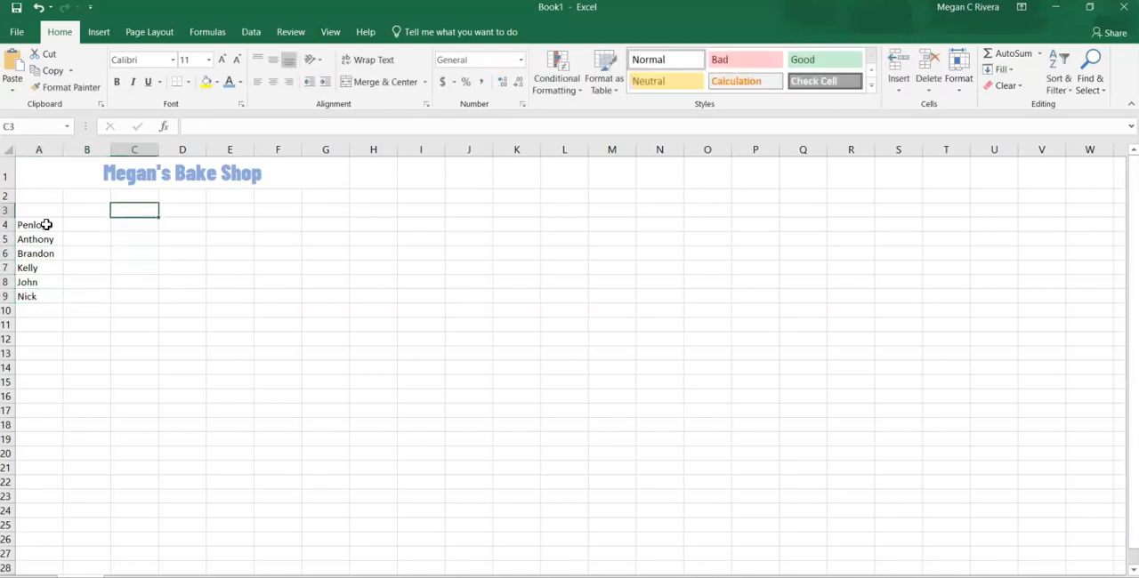
{"action": "type", "text": "Pay Rate"}
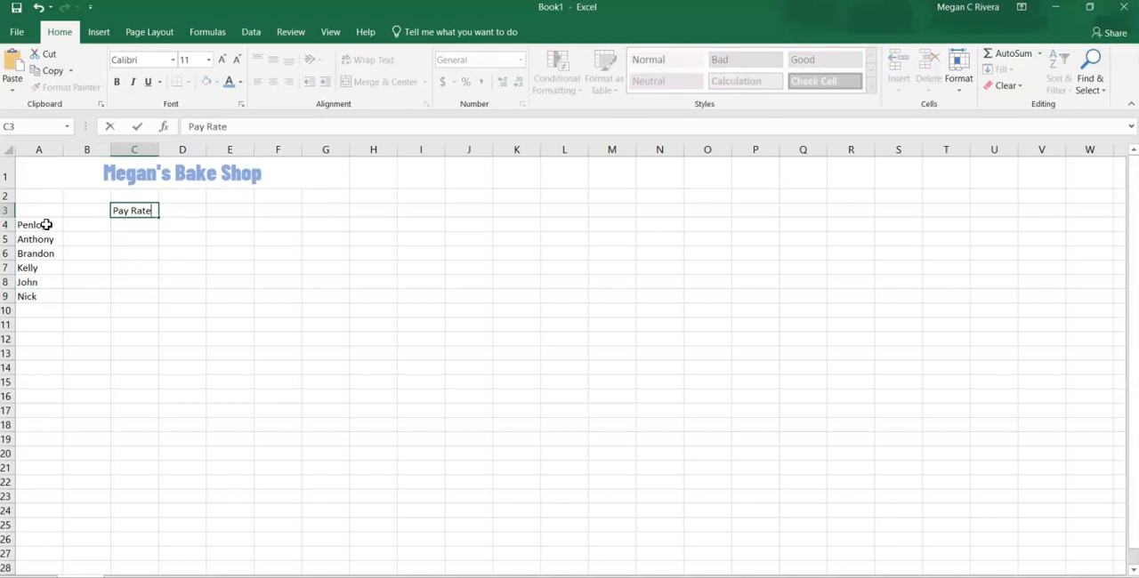
{"action": "key", "text": "Tab"}
{"action": "key", "text": "Tab"}
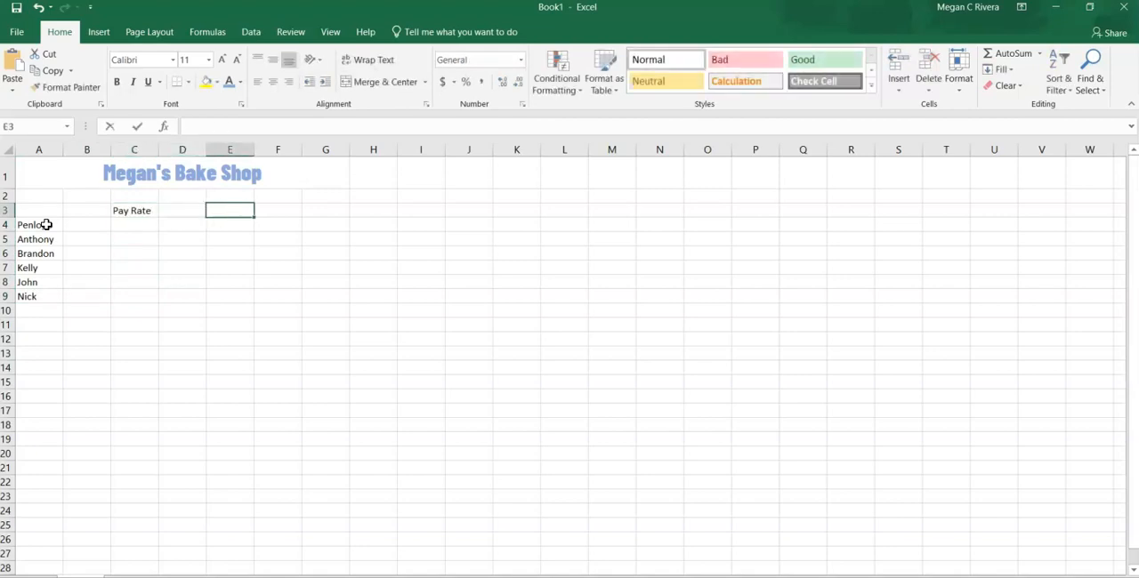
- Enter the column headings "Hours Worked" in cell E3 and "Total Pay" in cell G3
{"action": "type", "text": "Hours WOrked"}
{"action": "key", "text": "Tab"}
{"action": "key", "text": "Tab"}
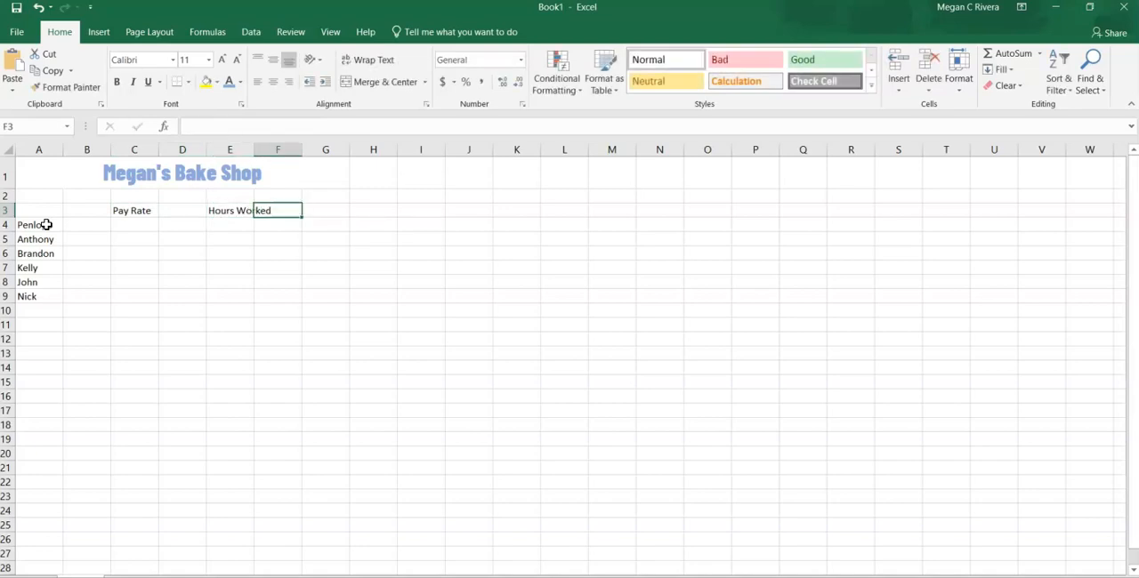
{"action": "type", "text": "Total Pay"}
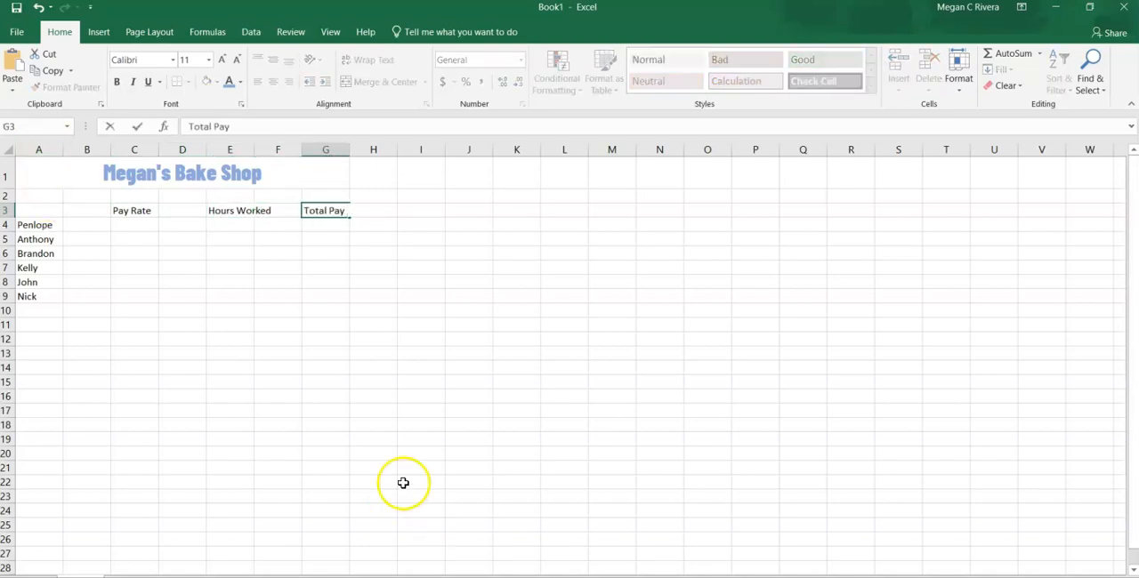
{"action": "left_click", "coordinate": [236, 214]}
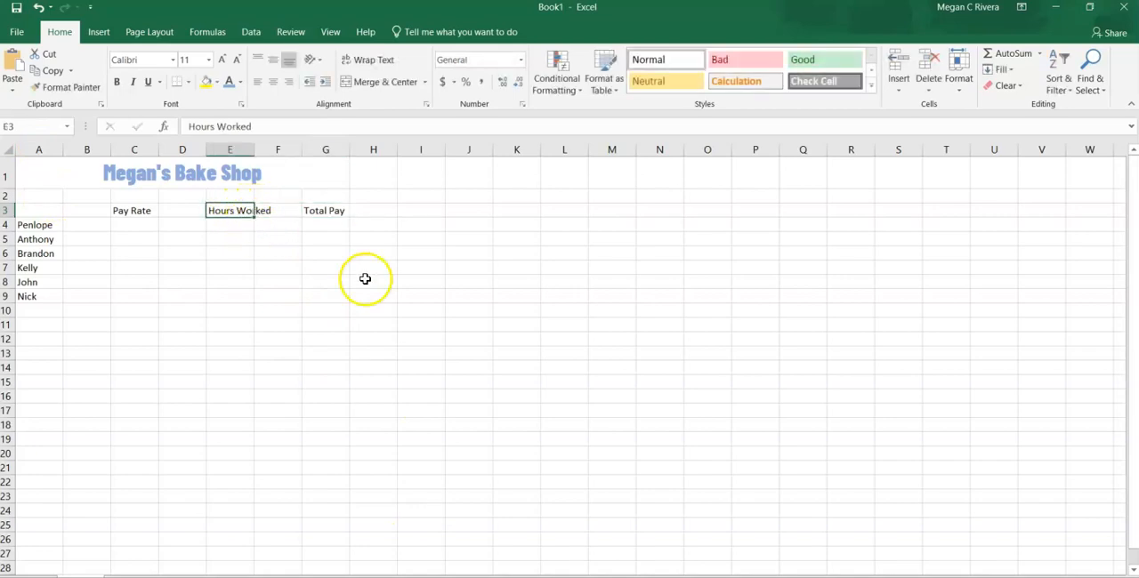
- Enter "$$$" in cell F3 and autofit column E to its "Hours Worked" heading
{"action": "left_click", "coordinate": [281, 208]}
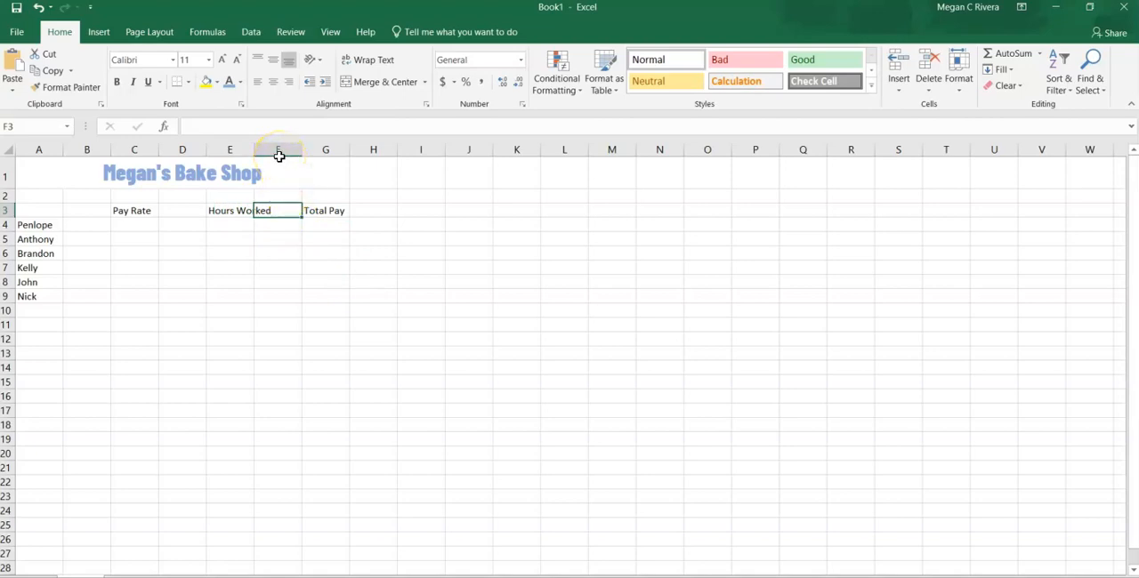
{"action": "type", "text": "$$$"}
{"action": "left_click", "coordinate": [283, 252]}
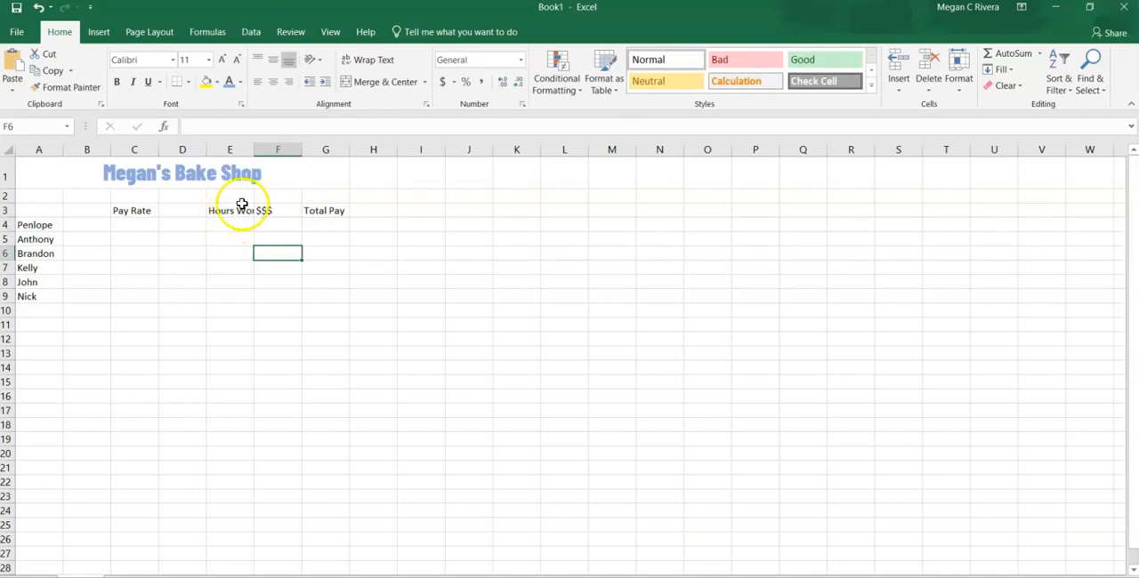
{"action": "double_click", "coordinate": [255, 149]}
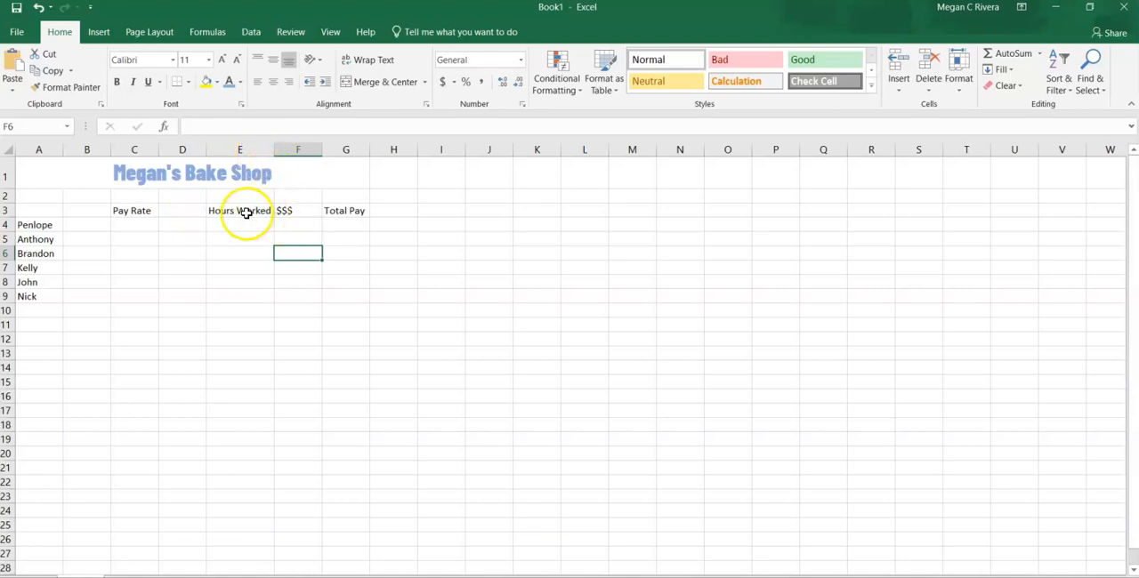
- Set the headings in C3:G3 to font size 14 and autofit columns C, E and G
{"action": "left_click_drag", "start_coordinate": [142, 211], "coordinate": [342, 216]}
{"action": "left_click", "coordinate": [208, 60]}
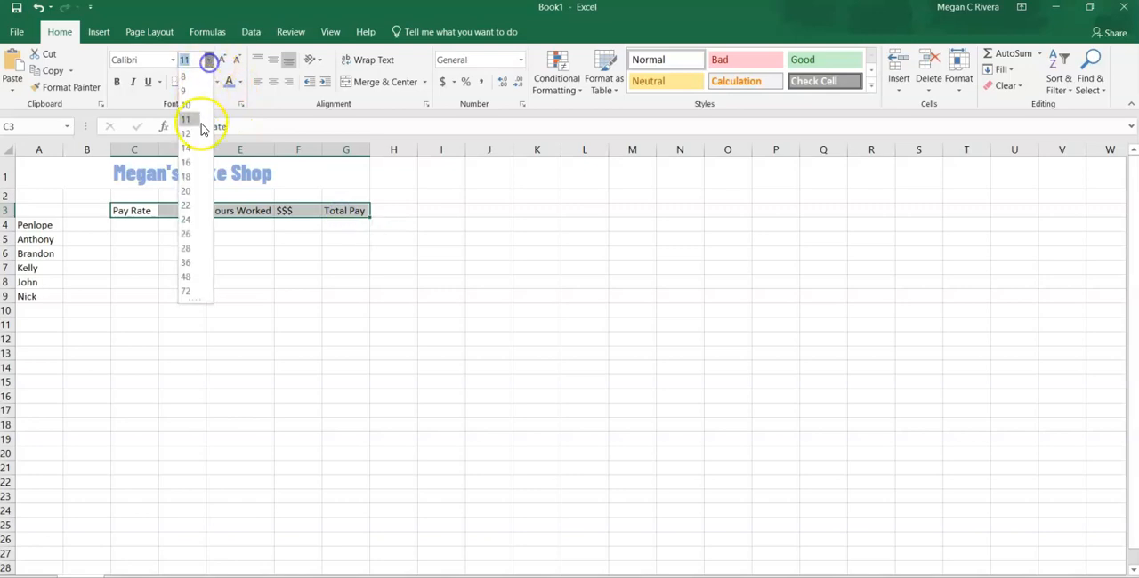
{"action": "left_click", "coordinate": [197, 149]}
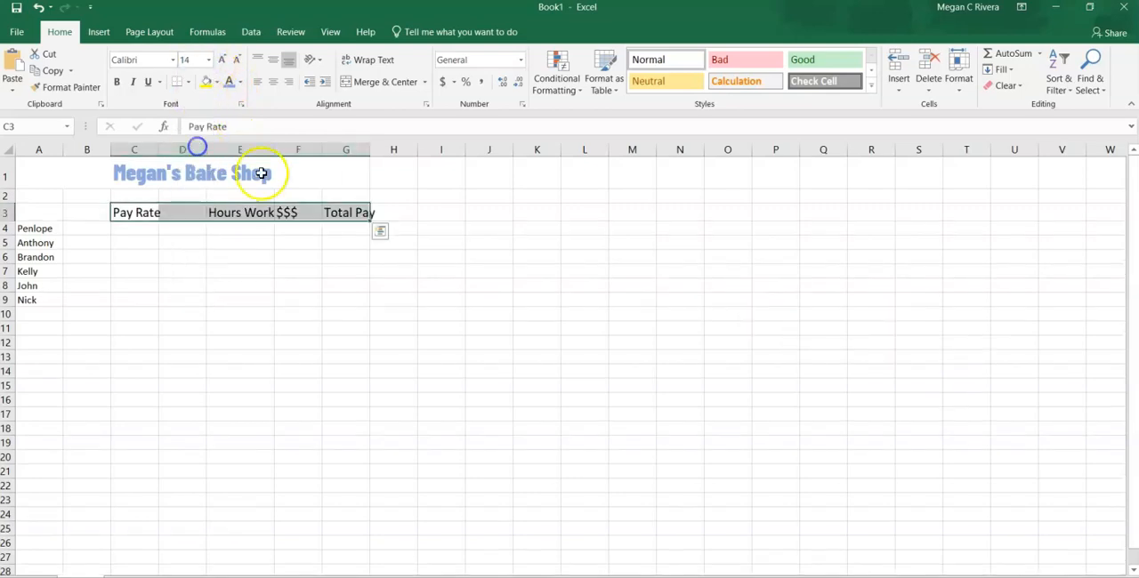
{"action": "double_click", "coordinate": [370, 149]}
{"action": "double_click", "coordinate": [160, 148]}
{"action": "left_click", "coordinate": [184, 269]}
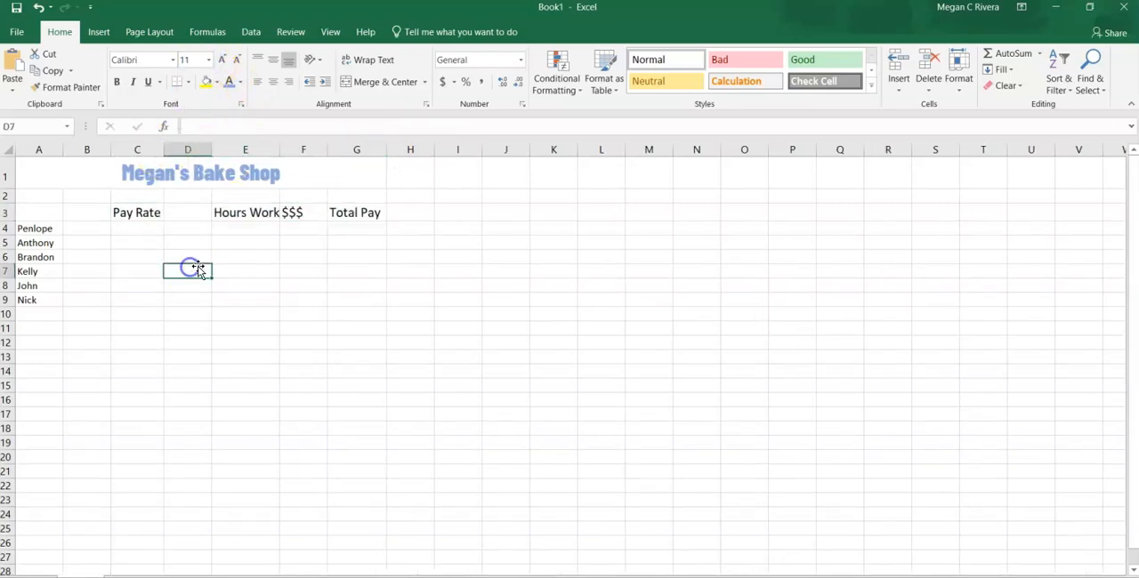
{"action": "double_click", "coordinate": [278, 148]}
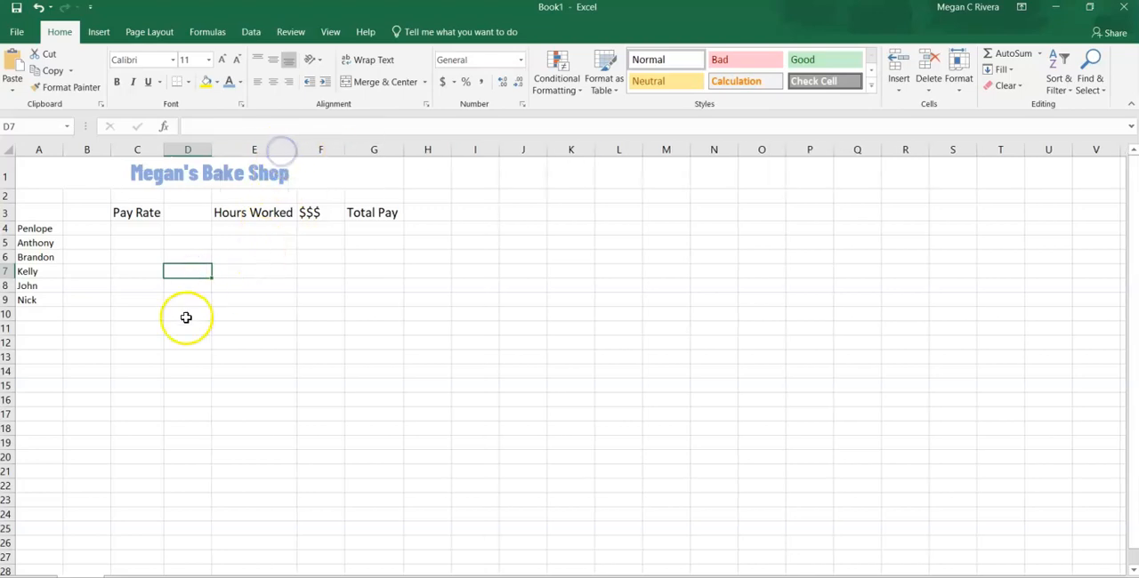
- Enter the pay rates 15, 16, 18, 19, 20 and 15 in cells C4 to C9
{"action": "left_click", "coordinate": [144, 231]}
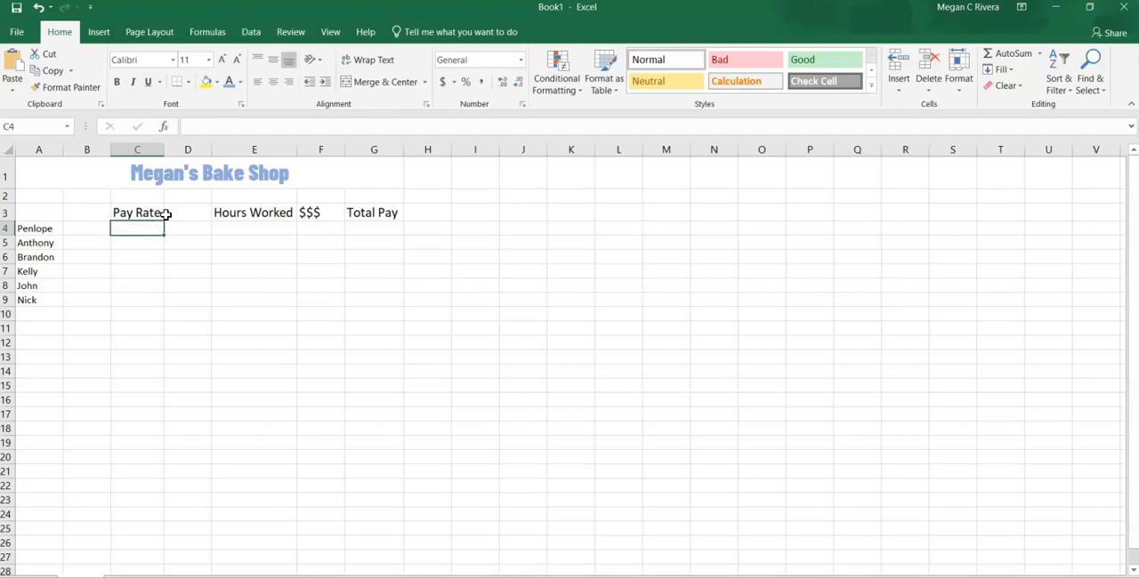
{"action": "type", "text": "15"}
{"action": "key", "text": "Return"}
{"action": "type", "text": "16"}
{"action": "key", "text": "Return"}
{"action": "type", "text": "18"}
{"action": "key", "text": "Return"}
{"action": "type", "text": "19"}
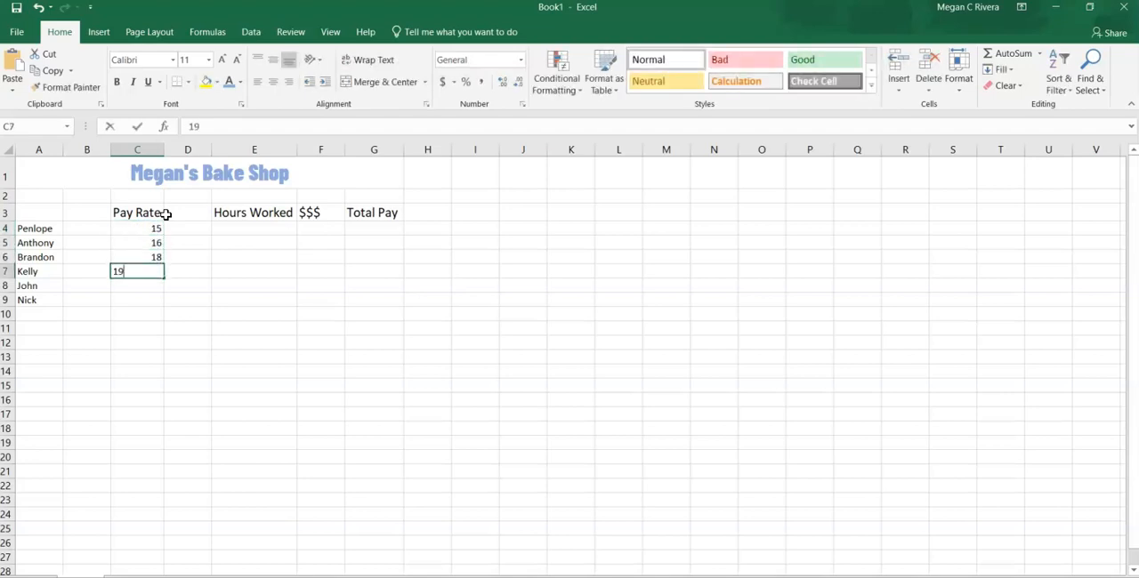
{"action": "key", "text": "Return"}
{"action": "type", "text": "20"}
{"action": "key", "text": "Return"}
{"action": "type", "text": "15"}
{"action": "key", "text": "Return"}
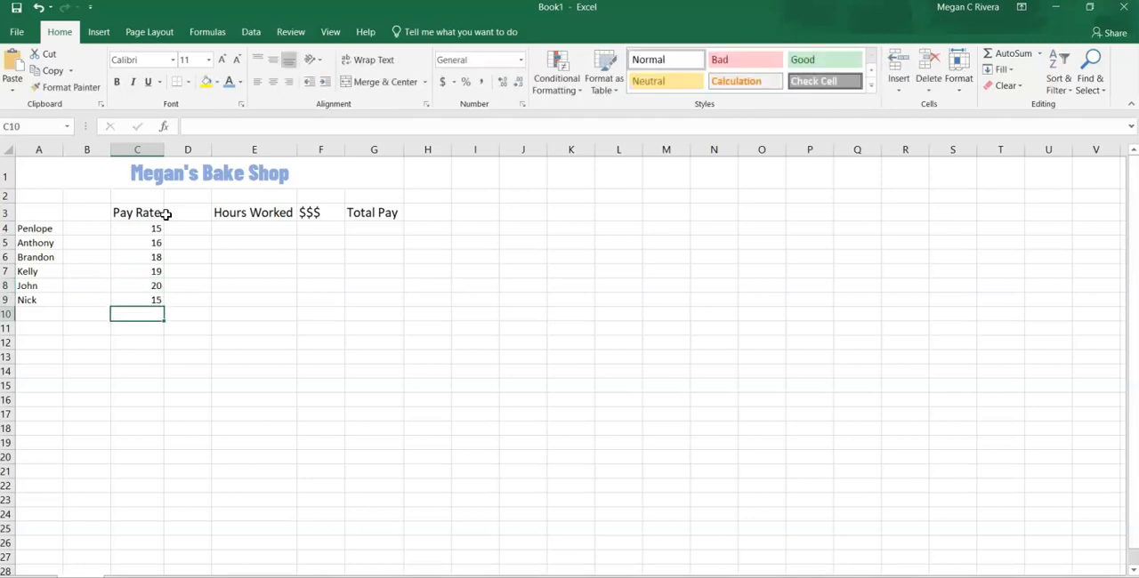
- Enter the hours worked 10, 16, 20, 35, 17 and 35 in cells E4 to E9
{"action": "left_click", "coordinate": [263, 229]}
{"action": "type", "text": "10"}
{"action": "key", "text": "Return"}
{"action": "type", "text": "16"}
{"action": "key", "text": "Return"}
{"action": "type", "text": "20"}
{"action": "key", "text": "Return"}
{"action": "type", "text": "35"}
{"action": "key", "text": "Return"}
{"action": "type", "text": "17"}
{"action": "key", "text": "Return"}
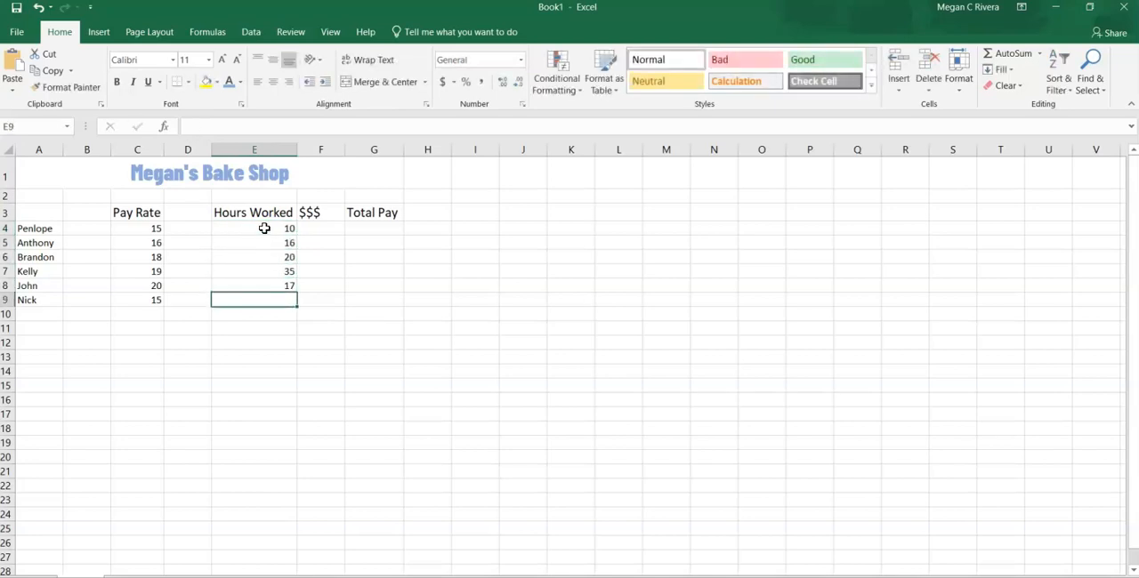
{"action": "type", "text": "35"}
{"action": "key", "text": "Return"}
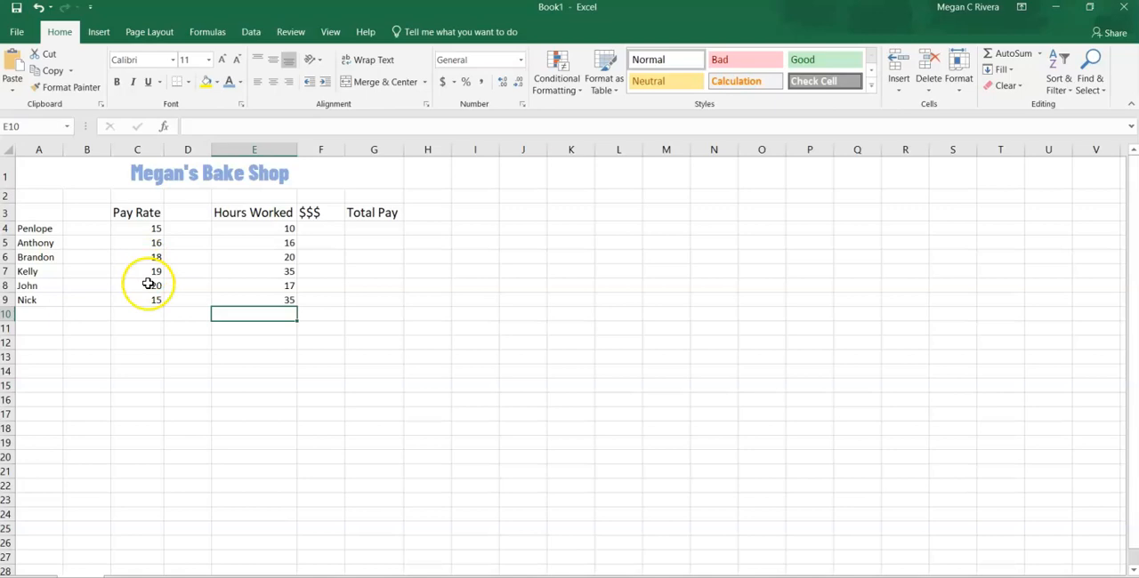
- Apply the Accounting Number Format in dollars to the pay rates in C4:C9
{"action": "left_click_drag", "start_coordinate": [149, 228], "coordinate": [150, 297]}
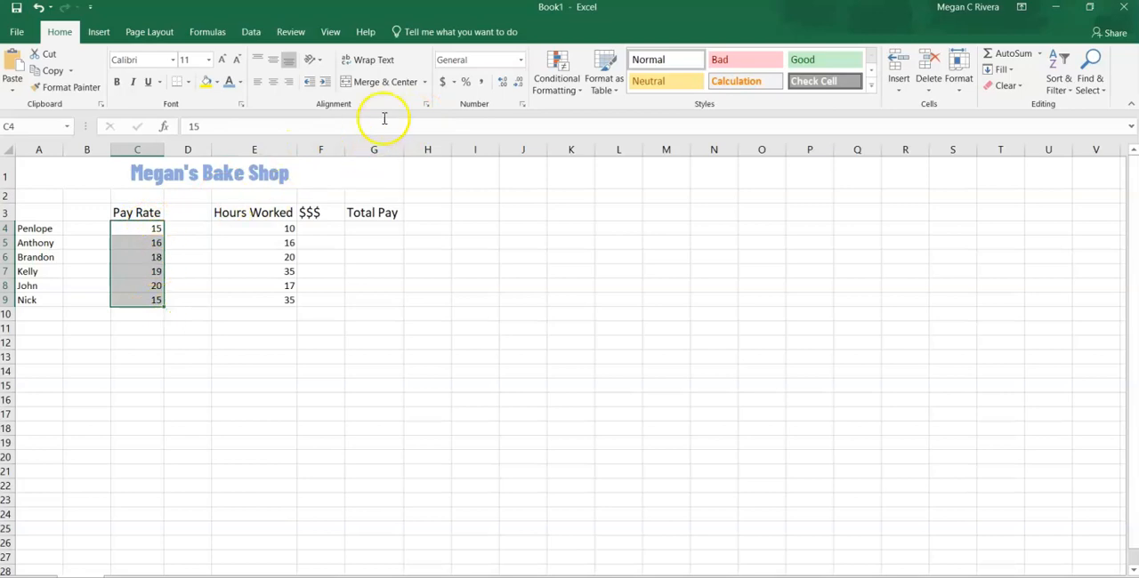
{"action": "left_click", "coordinate": [442, 82]}
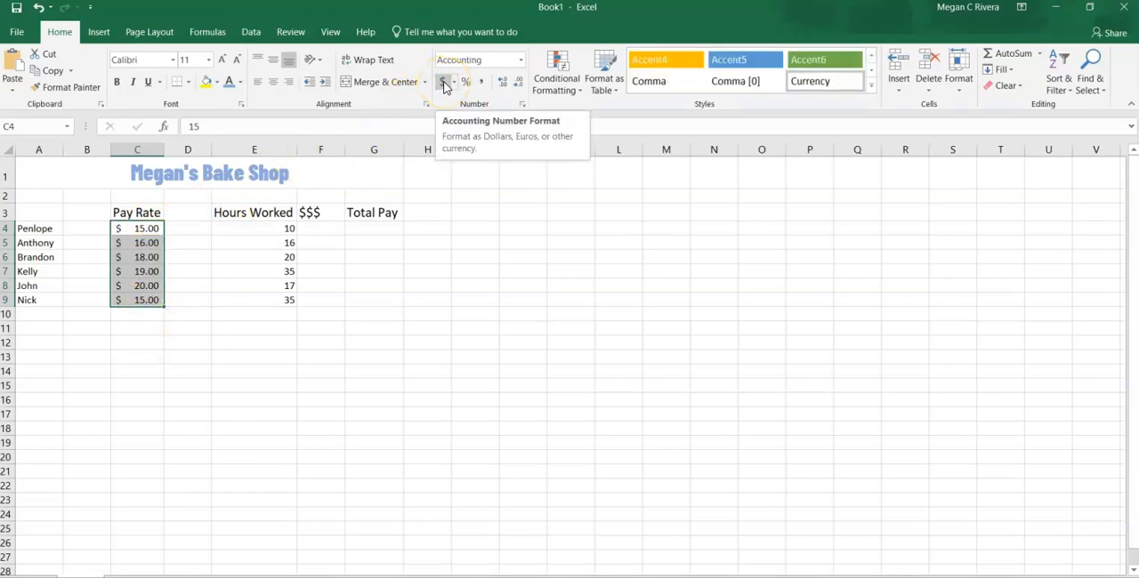
{"action": "left_click", "coordinate": [131, 319]}
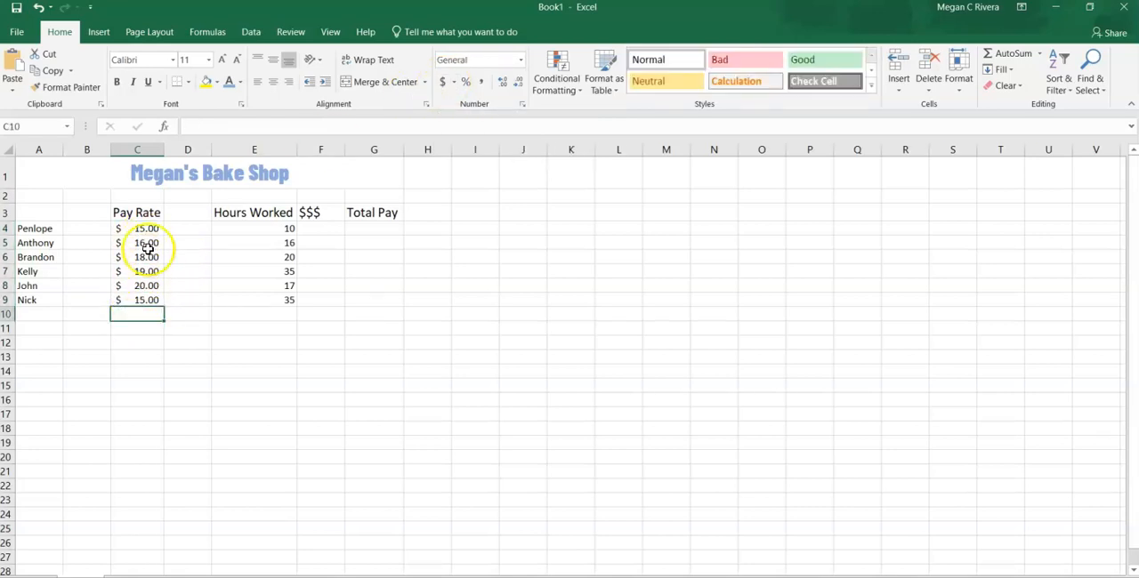
- Decrease the decimal places of the pay rates in C4:C9, and increase them back to two
{"action": "left_click", "coordinate": [523, 83]}
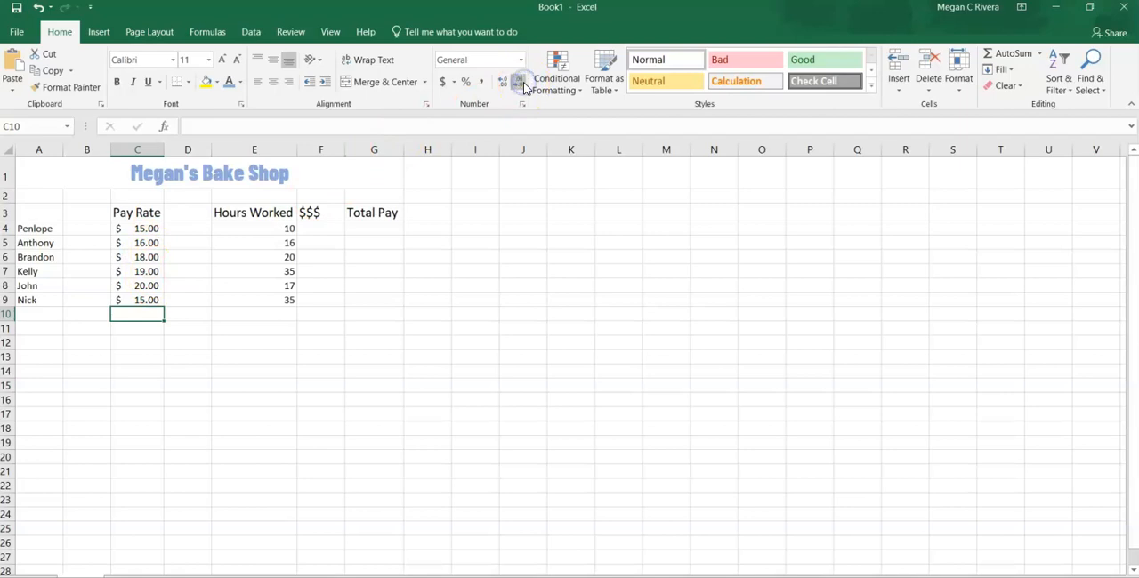
{"action": "left_click_drag", "start_coordinate": [148, 227], "coordinate": [145, 300]}
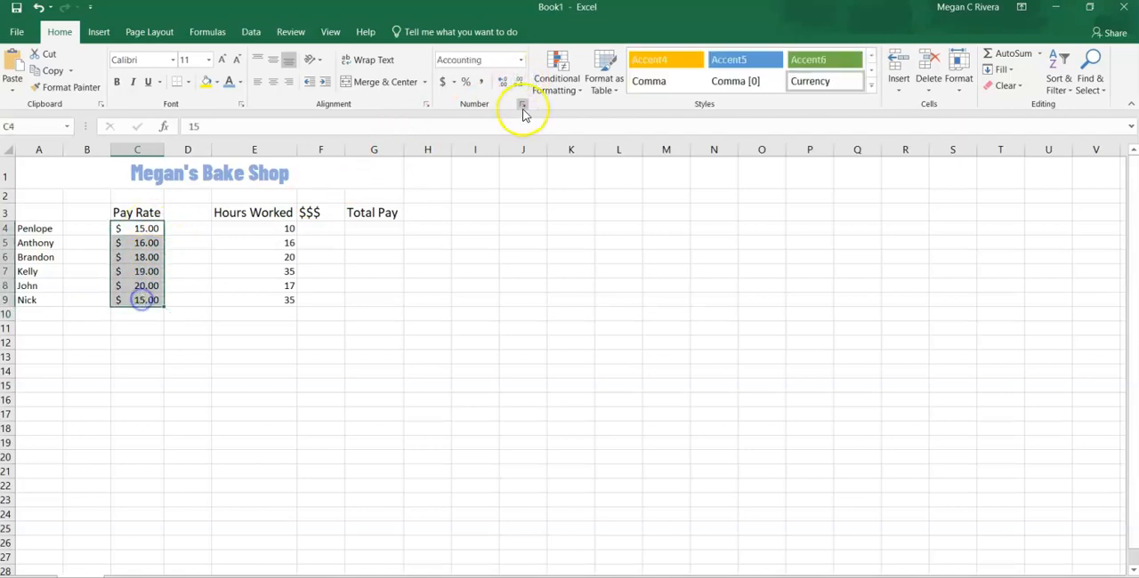
{"action": "left_click", "coordinate": [519, 82]}
{"action": "left_click", "coordinate": [519, 83]}
{"action": "left_click", "coordinate": [501, 83]}
{"action": "left_click", "coordinate": [501, 83]}
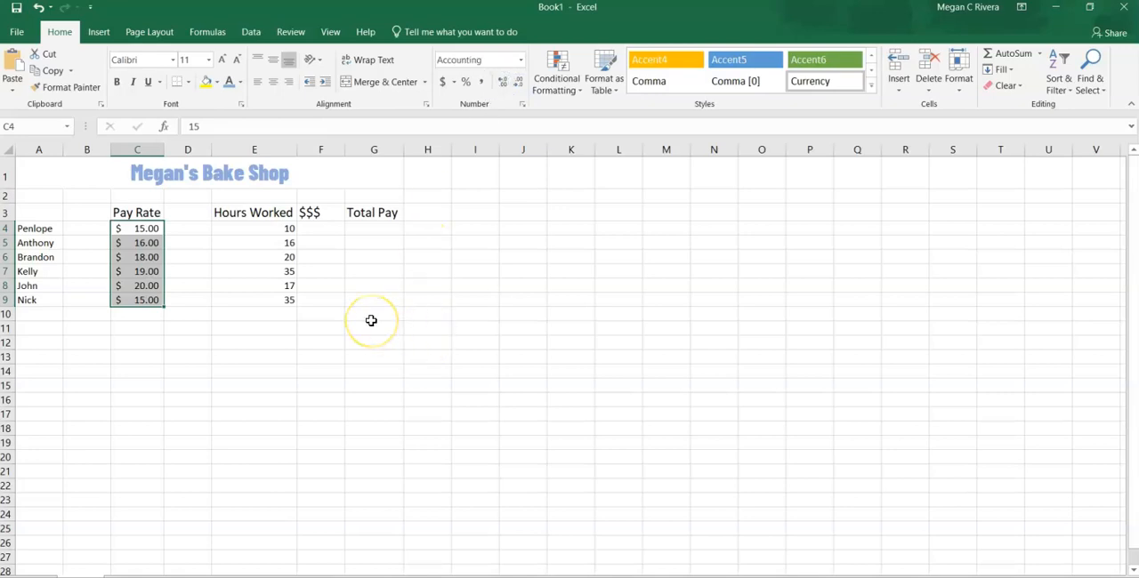
{"action": "left_click", "coordinate": [140, 322]}
- Enter the formula =C4*E4 in cell G4 to multiply pay rate by hours worked
{"action": "left_click", "coordinate": [382, 226]}
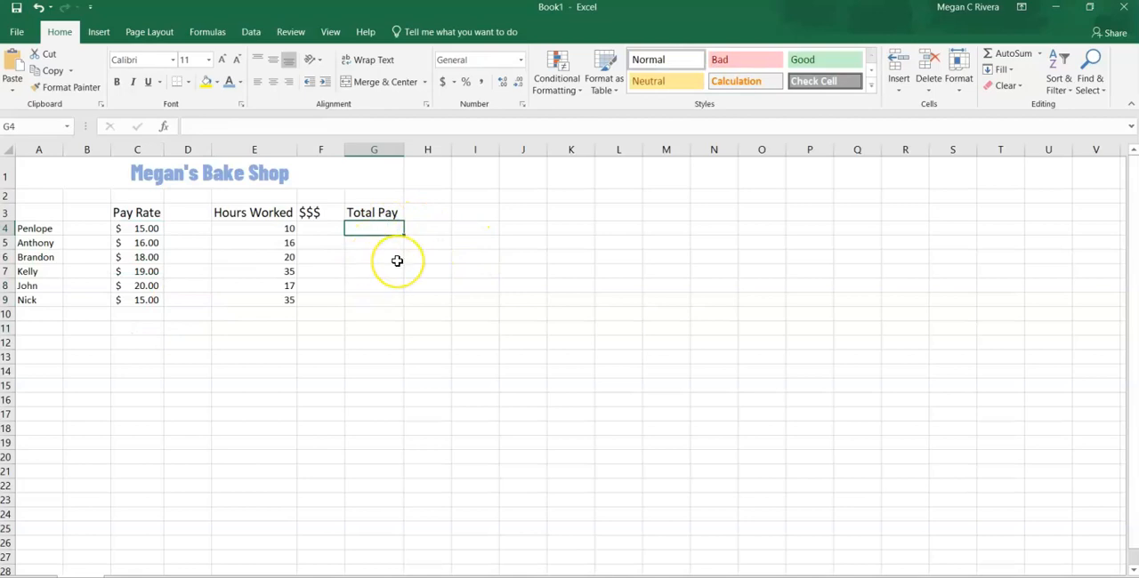
{"action": "type", "text": "="}
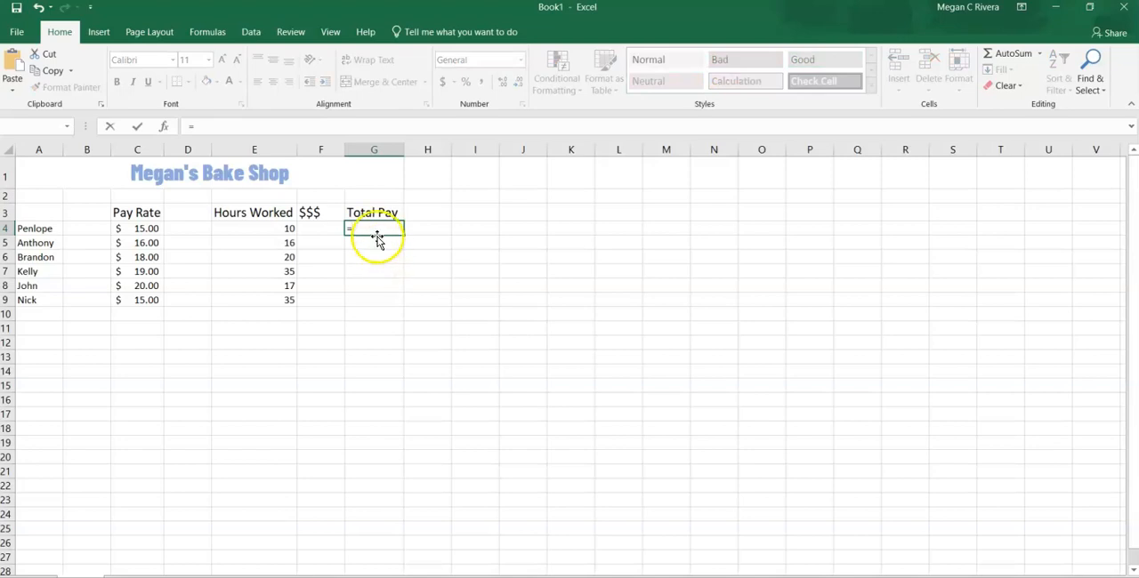
{"action": "left_click", "coordinate": [154, 228]}
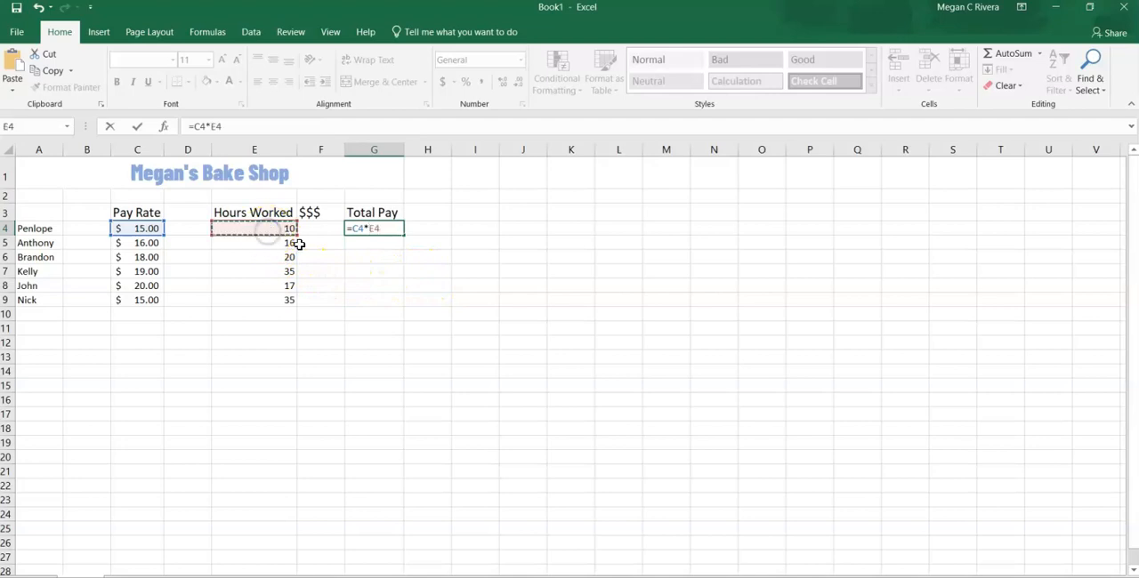
{"action": "key", "text": "Return"}
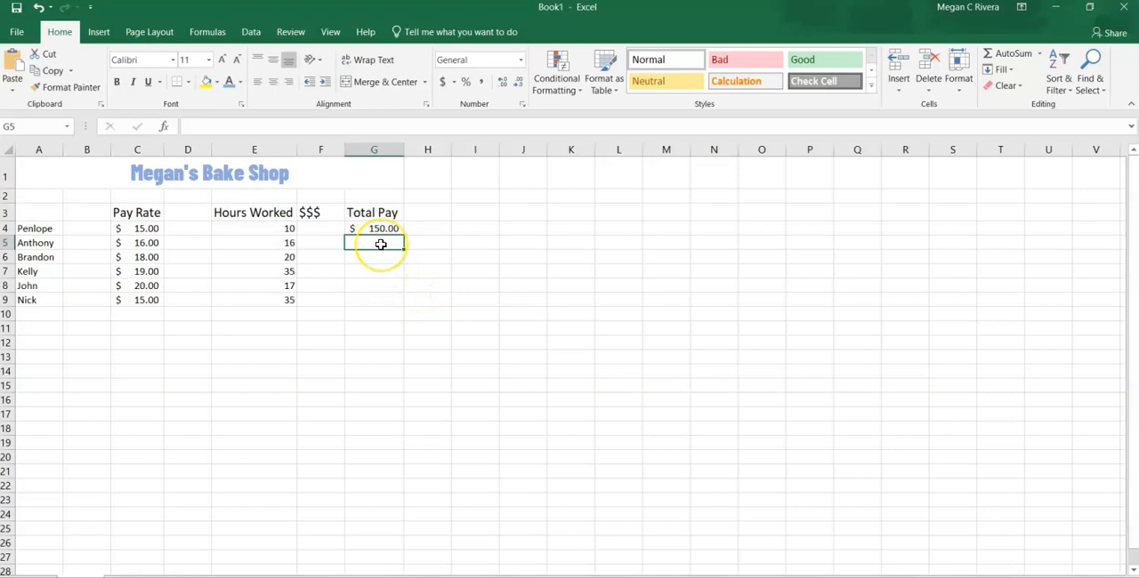
- Enter the formula =C5*E5 in cell G5 for the second employee's total pay
{"action": "type", "text": "="}
{"action": "left_click", "coordinate": [131, 244]}
{"action": "type", "text": "*"}
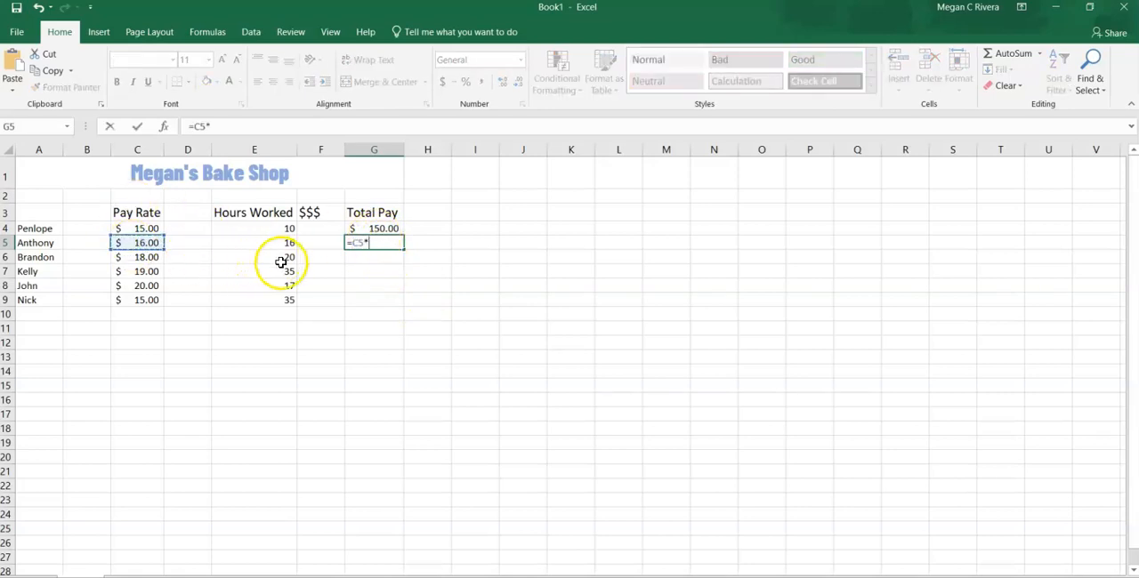
{"action": "left_click", "coordinate": [290, 246]}
{"action": "key", "text": "Return"}
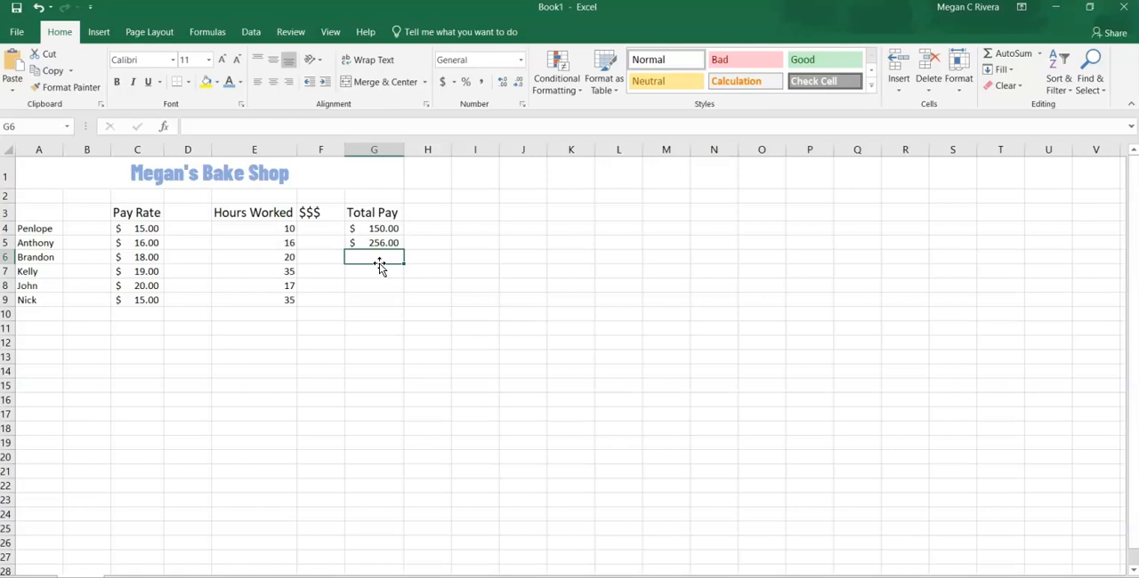
- Fill the Total Pay formula from G5 down to G9 and check the formulas in the filled cells
{"action": "left_click", "coordinate": [394, 247]}
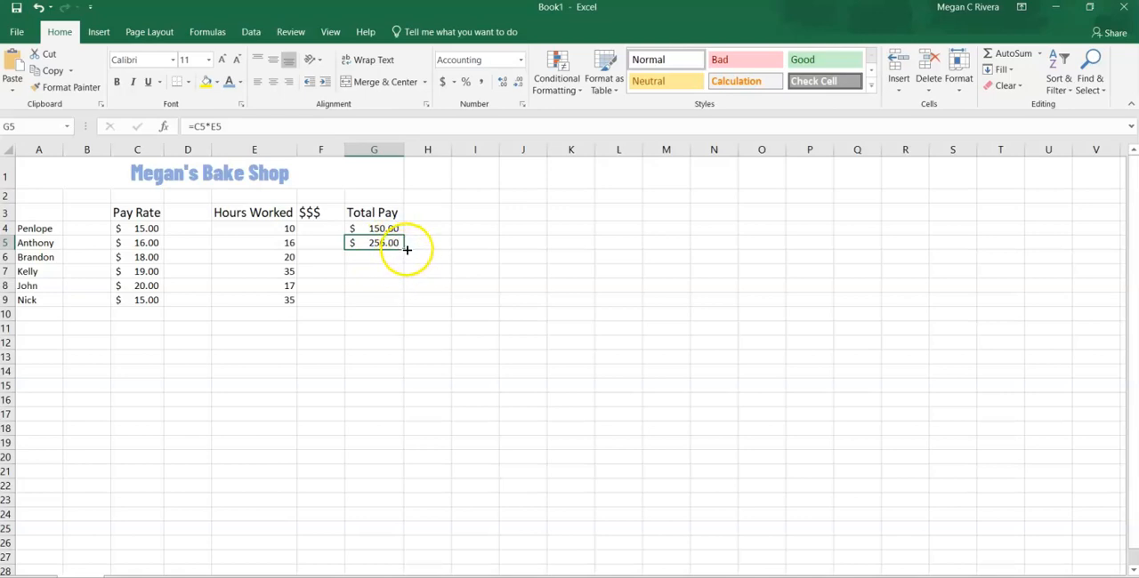
{"action": "left_click_drag", "start_coordinate": [406, 250], "coordinate": [407, 306]}
{"action": "left_click", "coordinate": [373, 316]}
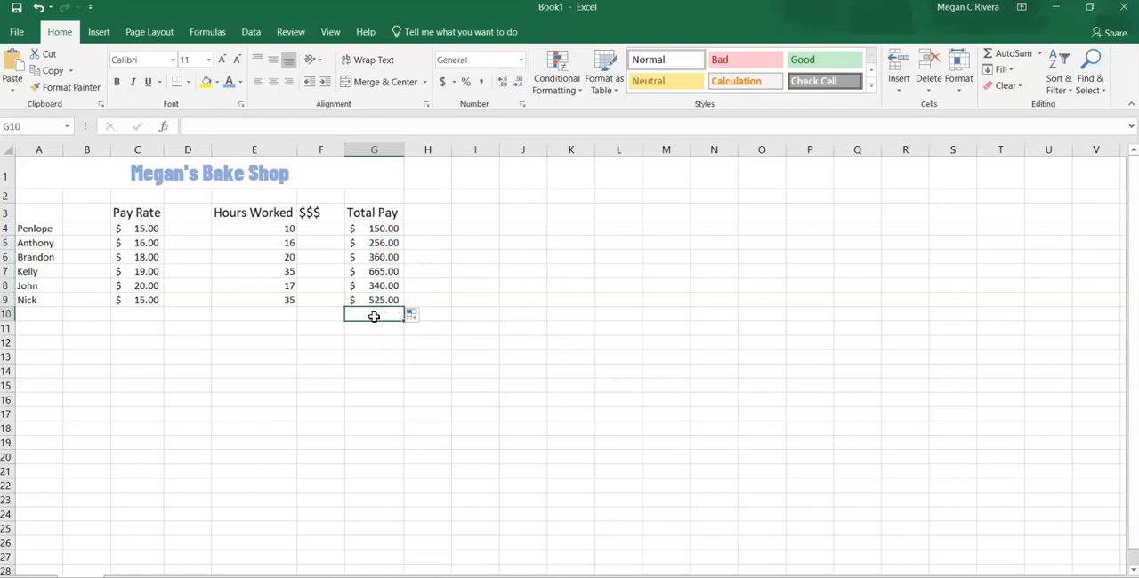
{"action": "left_click", "coordinate": [367, 241]}
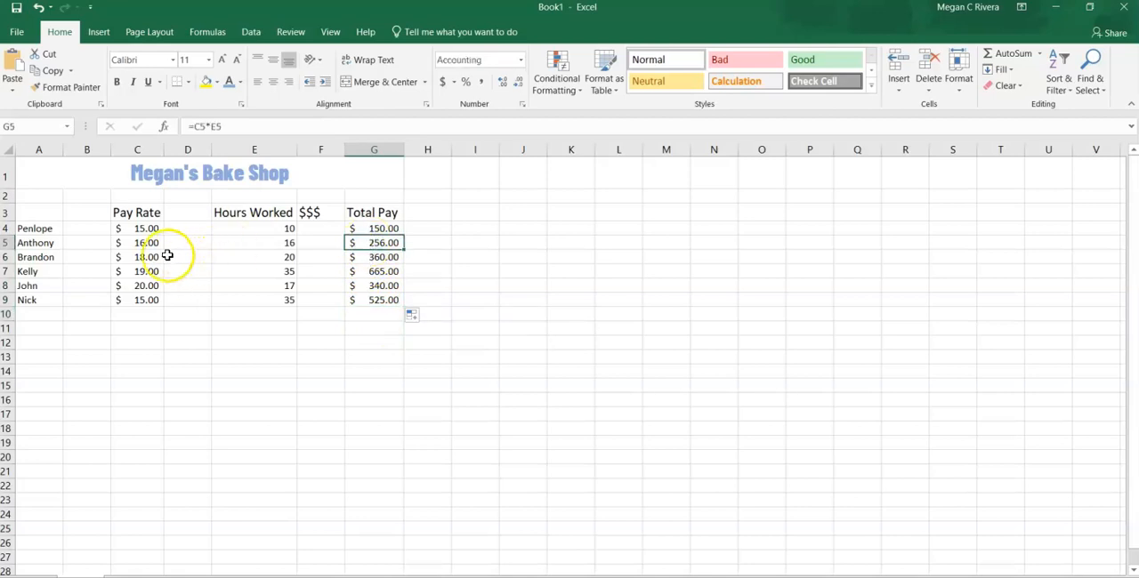
{"action": "left_click", "coordinate": [365, 257]}
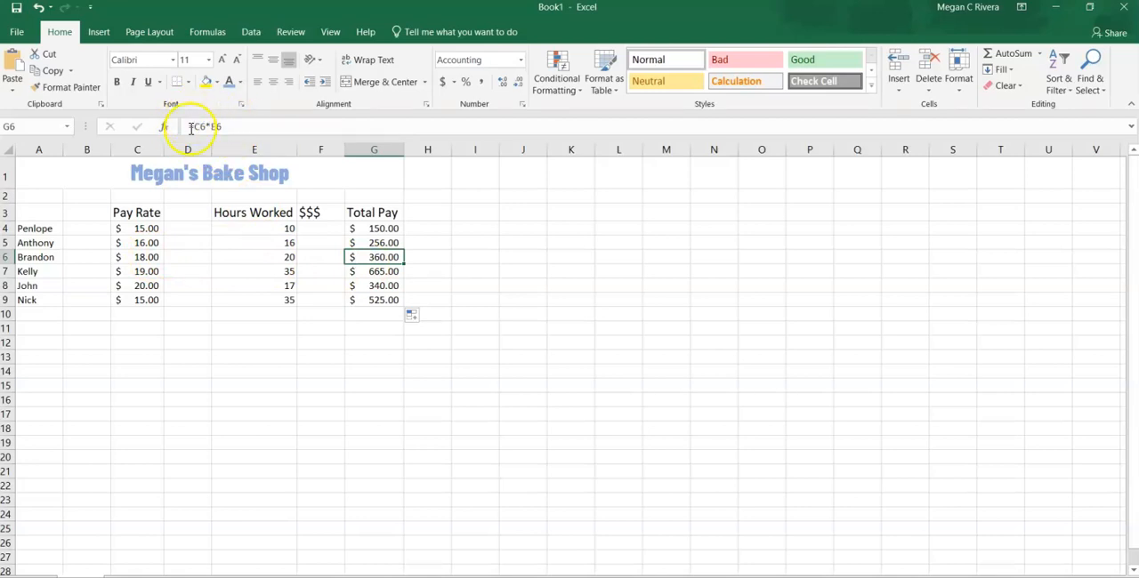
{"action": "left_click", "coordinate": [374, 271]}
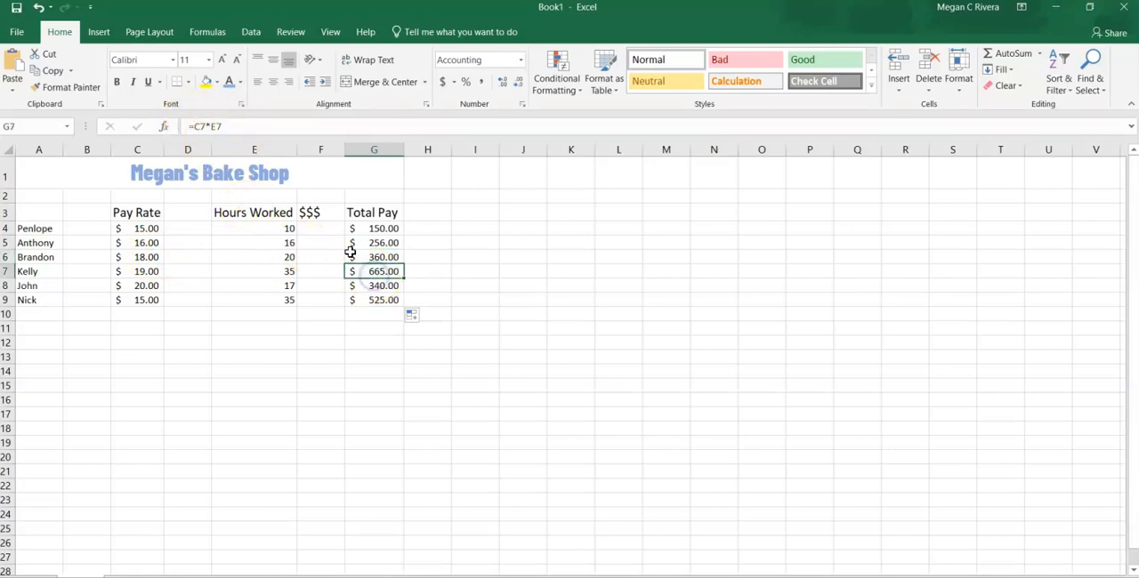
{"action": "left_click", "coordinate": [359, 285]}
{"action": "left_click", "coordinate": [367, 310]}
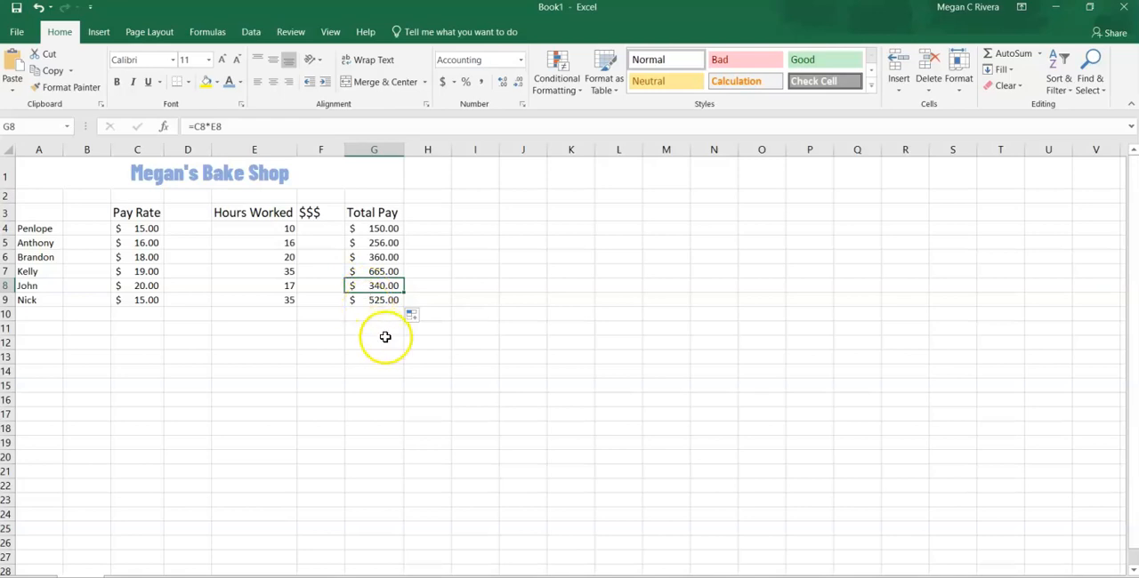
- Enter the row label "Total" in cell A14 and go to cell G14 in the Total Pay column
{"action": "left_click", "coordinate": [42, 374]}
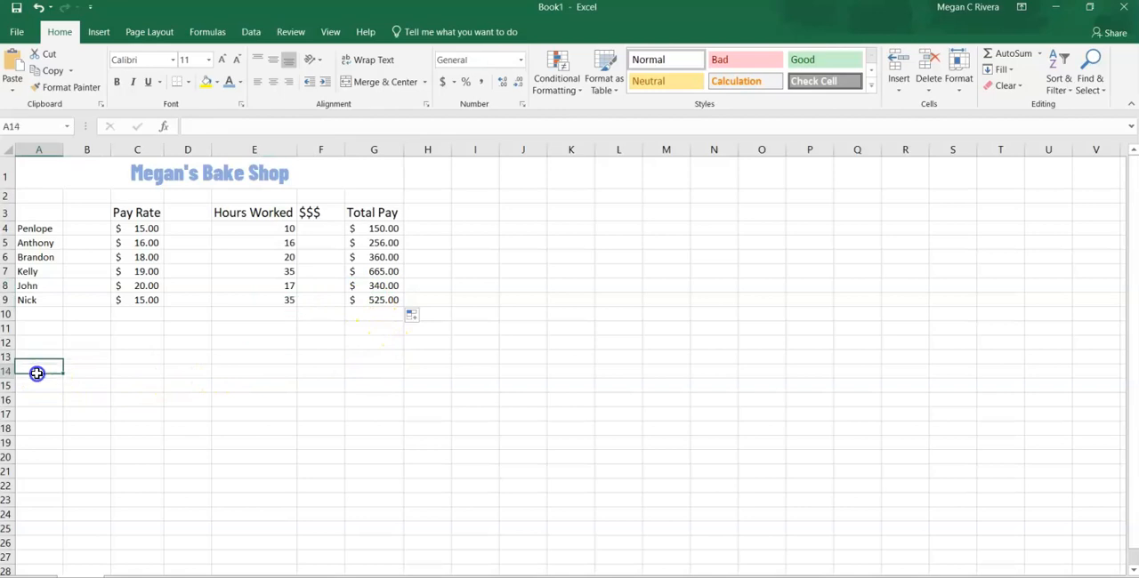
{"action": "type", "text": "Total"}
{"action": "key", "text": "Tab"}
{"action": "key", "text": "Tab"}
{"action": "key", "text": "Tab"}
{"action": "key", "text": "Tab"}
{"action": "key", "text": "Tab"}
{"action": "key", "text": "Tab"}
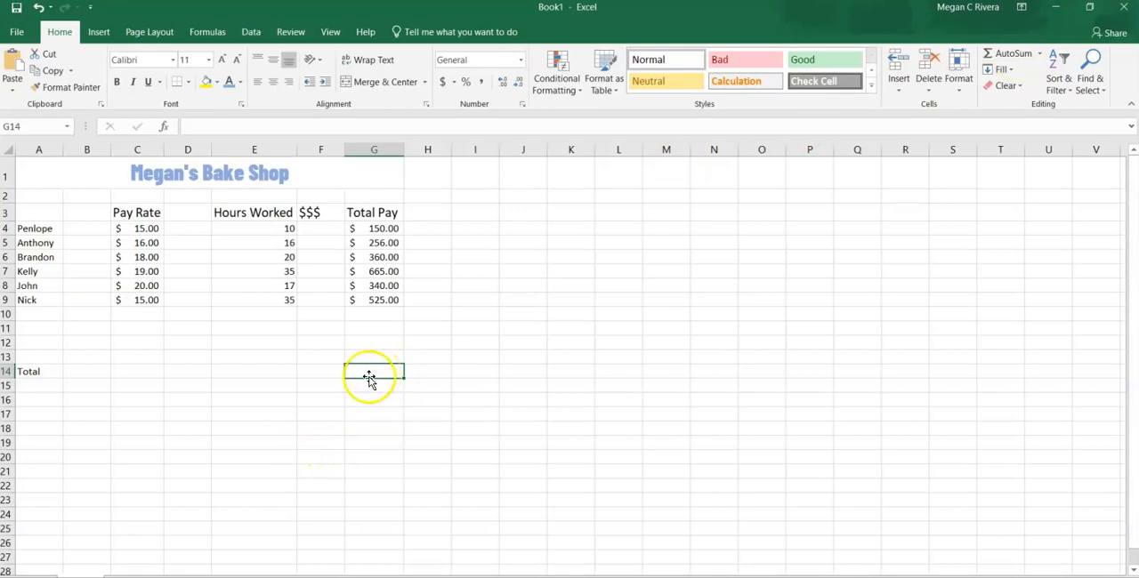
- Sum the Total Pay range G4:G13 into cell G14 with AutoSum
{"action": "left_click_drag", "start_coordinate": [374, 372], "coordinate": [383, 229]}
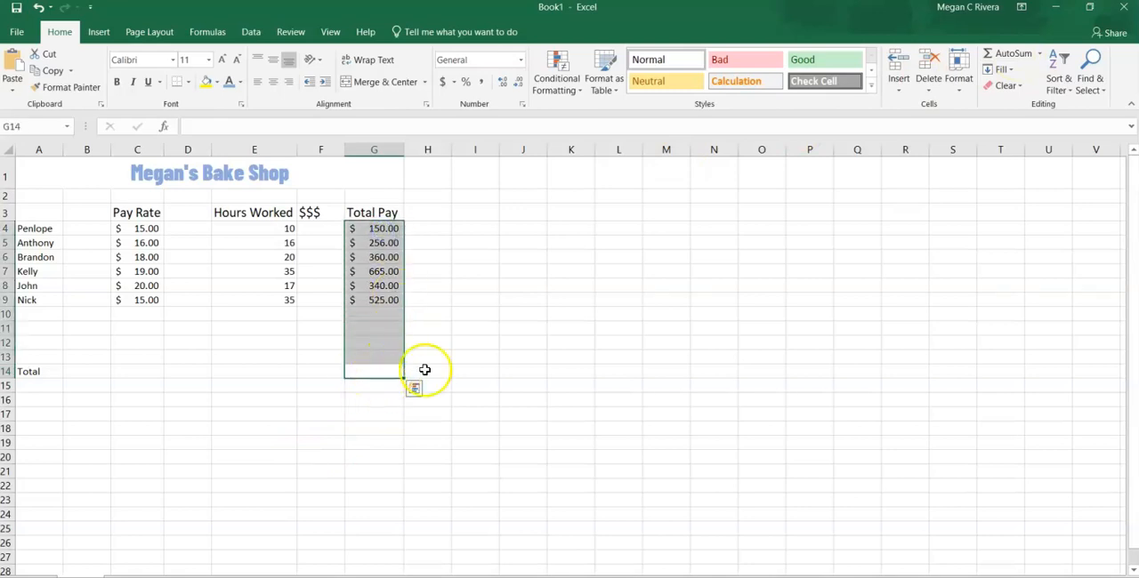
{"action": "left_click", "coordinate": [995, 54]}
{"action": "left_click_drag", "start_coordinate": [366, 442], "coordinate": [366, 442]}
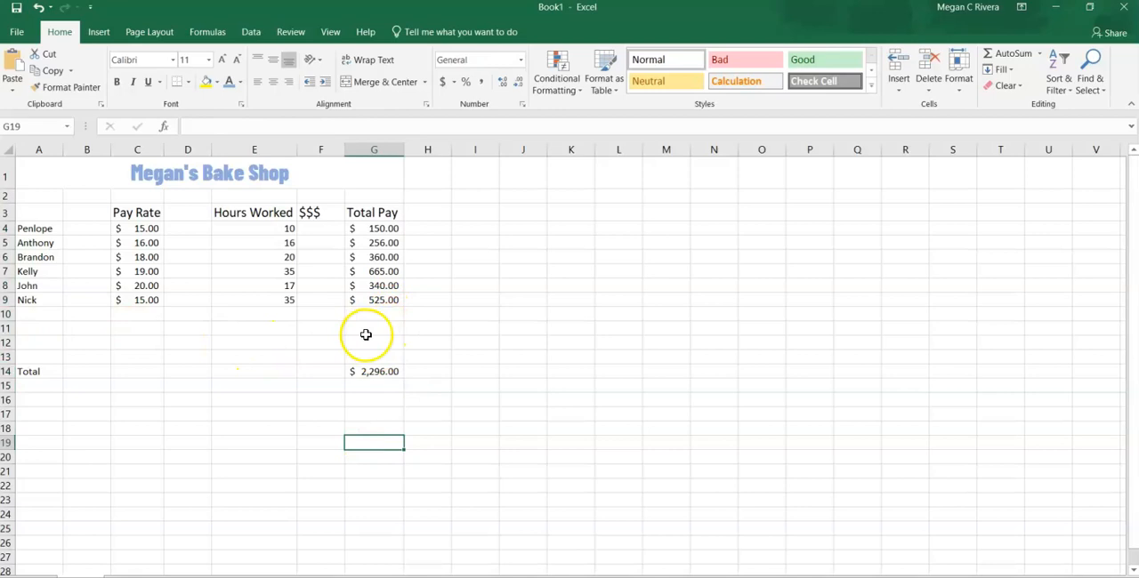
- Test the total by entering 100 in cell G10, and clear that cell again
{"action": "left_click", "coordinate": [372, 314]}
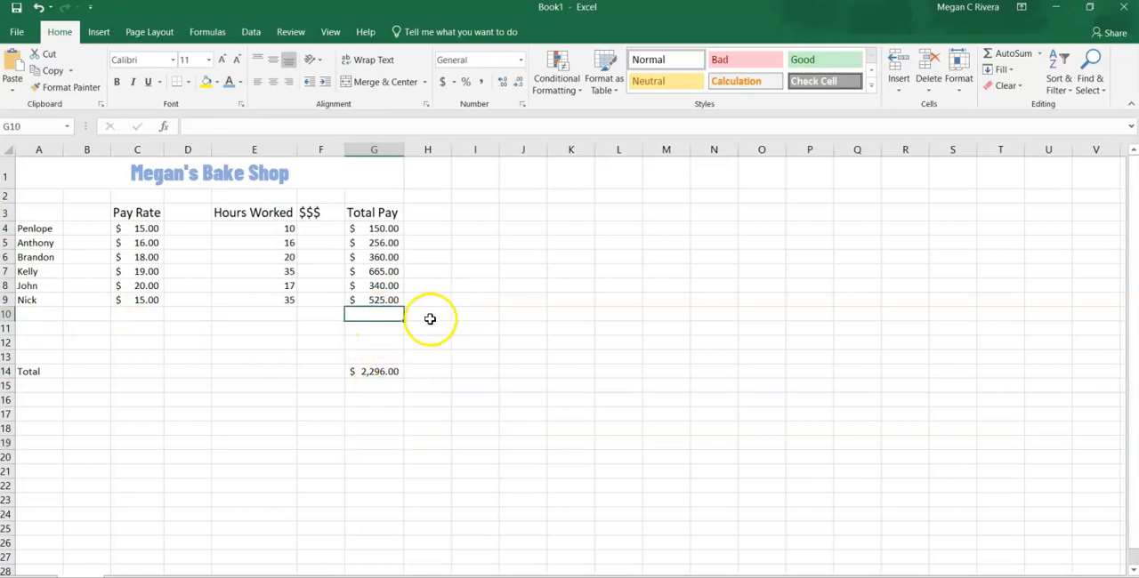
{"action": "type", "text": "100"}
{"action": "key", "text": "Return"}
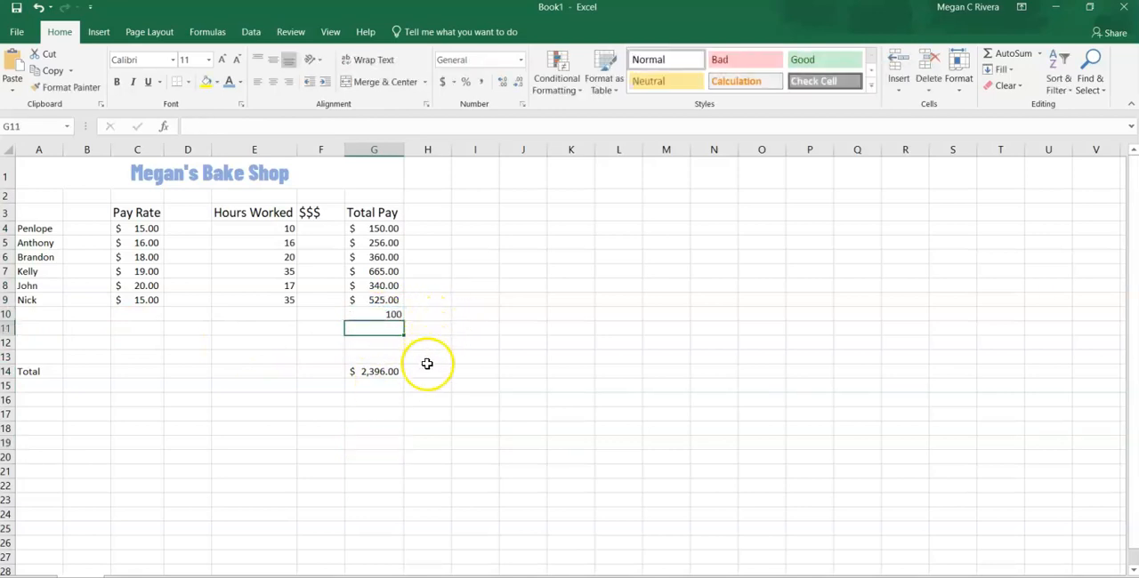
{"action": "key", "text": "Up"}
{"action": "key", "text": "BackSpace"}
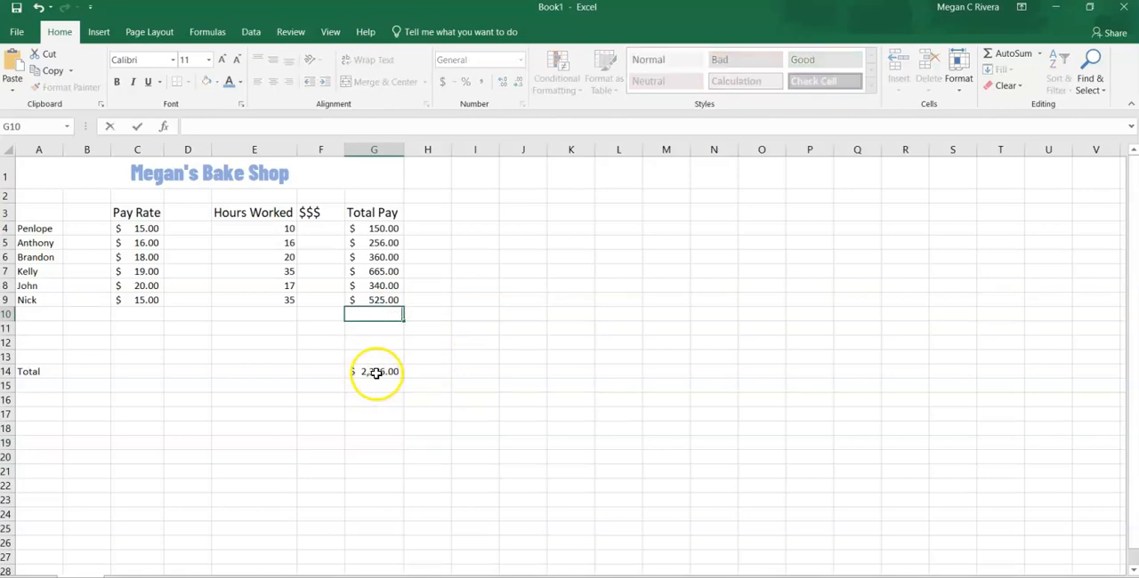
{"action": "left_click", "coordinate": [294, 432]}
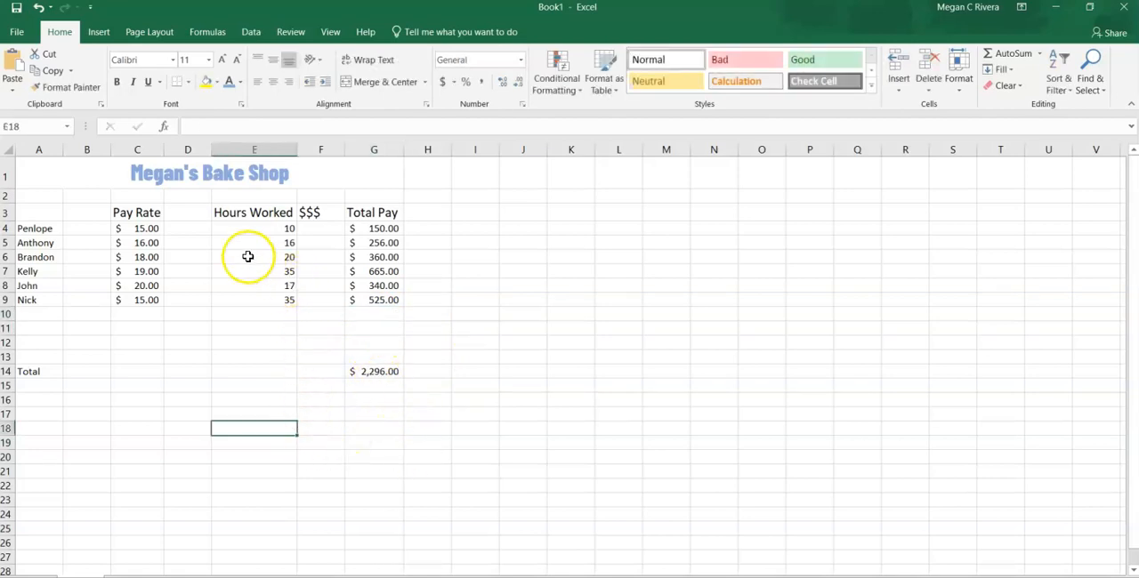
- Delete the Pay Rate header and all pay rates in cells C3 to C9
{"action": "left_click_drag", "start_coordinate": [145, 213], "coordinate": [150, 304]}
{"action": "key", "text": "Delete"}
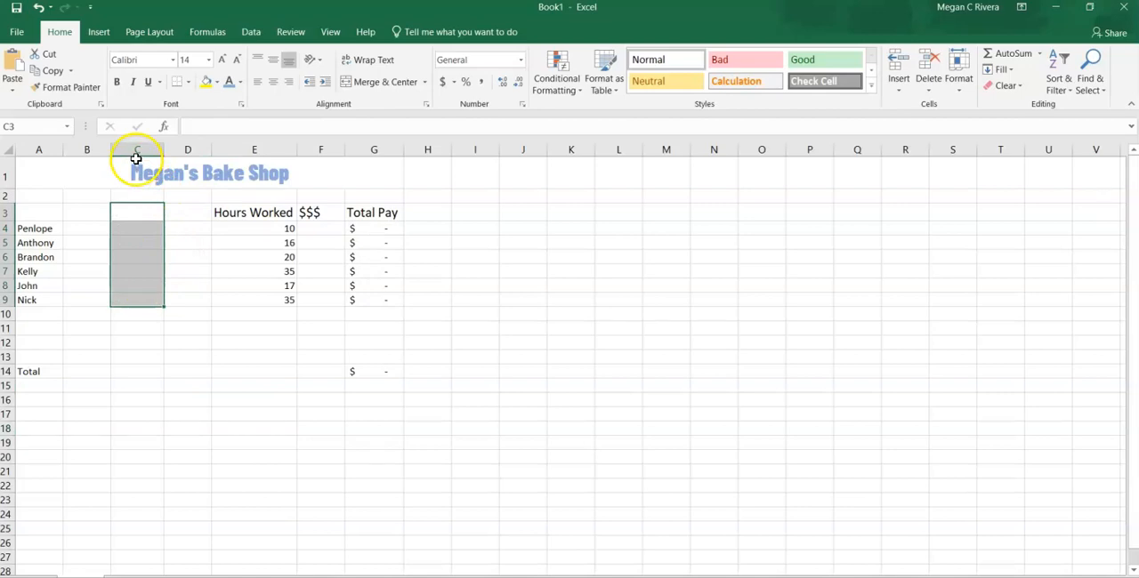
{"action": "left_click", "coordinate": [285, 229]}
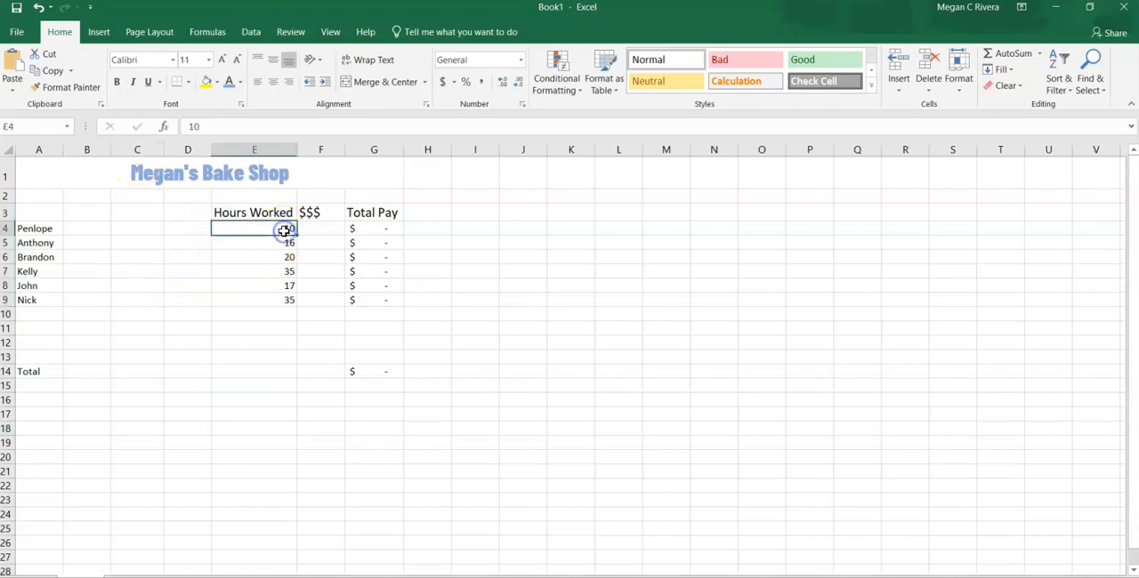
- Enter a single pay rate of $20 in cell L1 and select that cell
{"action": "left_click", "coordinate": [615, 182]}
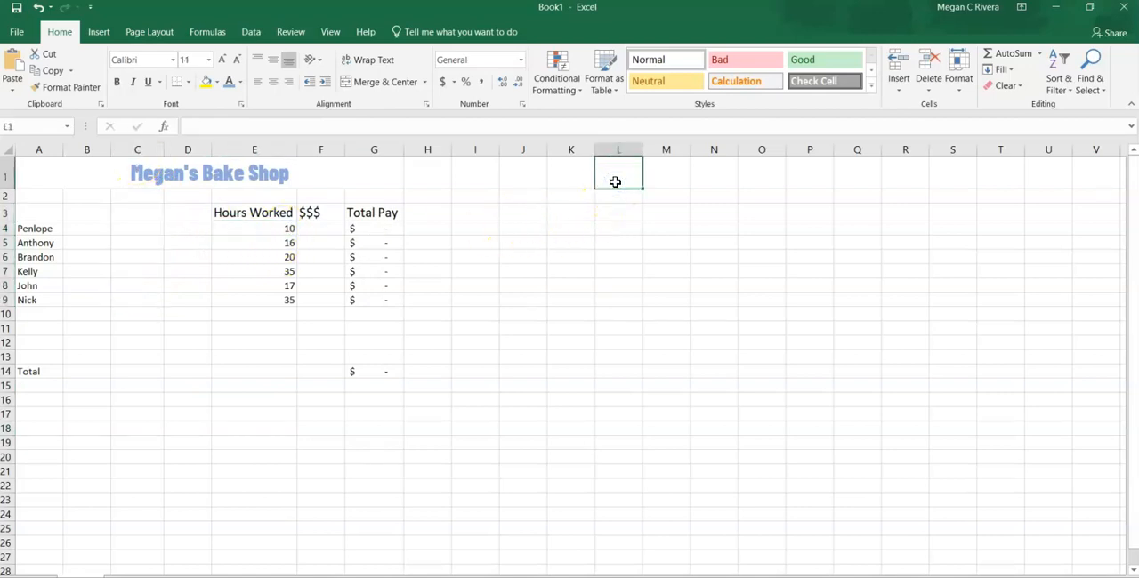
{"action": "type", "text": "$20"}
{"action": "key", "text": "Return"}
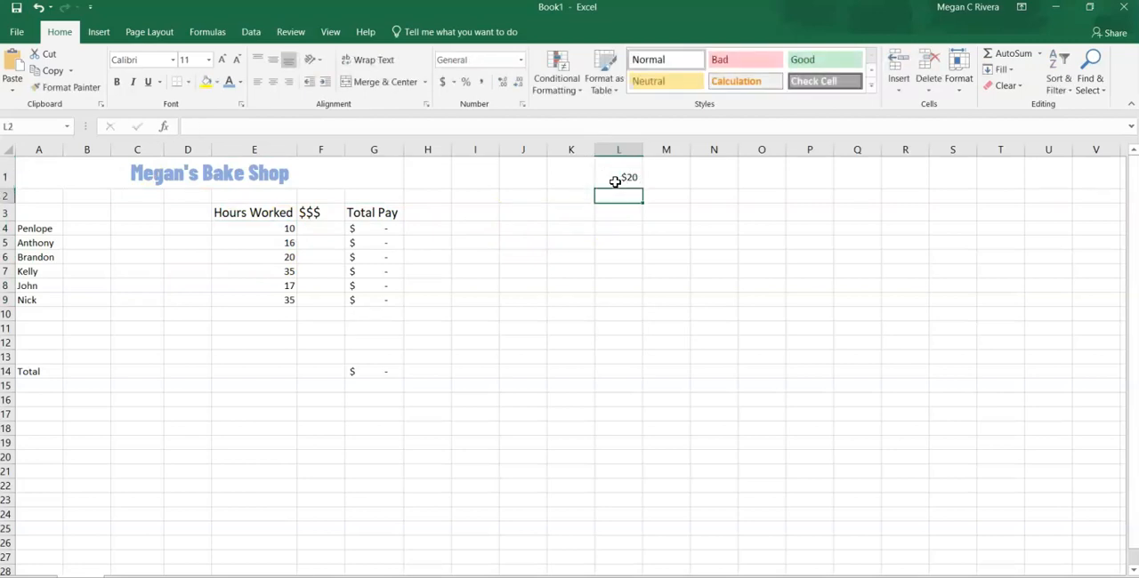
{"action": "left_click", "coordinate": [615, 182]}
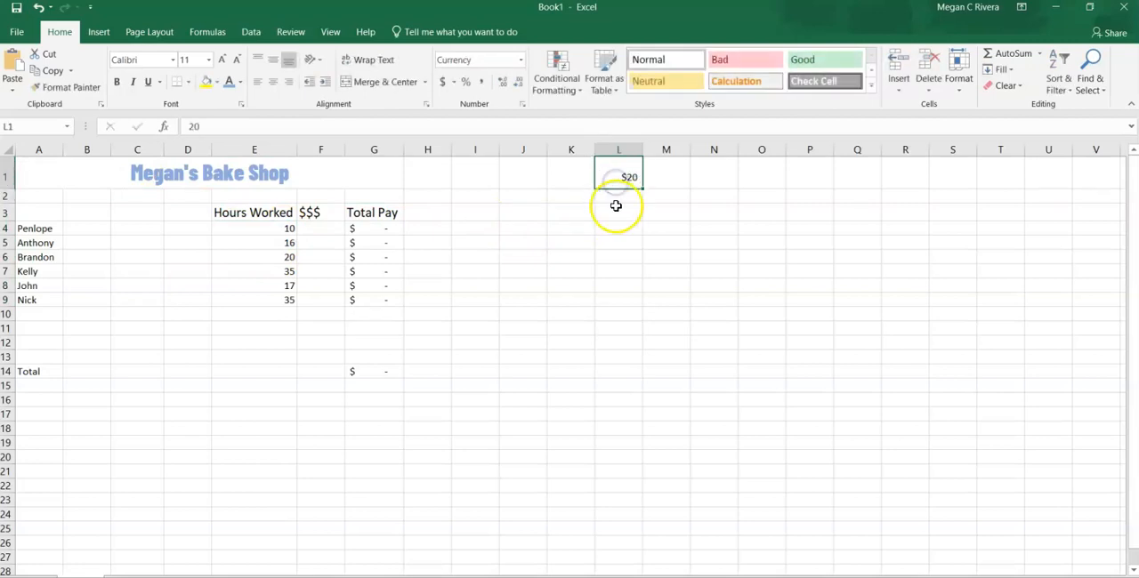
- Clear the old Total Pay formulas from cells G4 to G8
{"action": "left_click", "coordinate": [386, 227]}
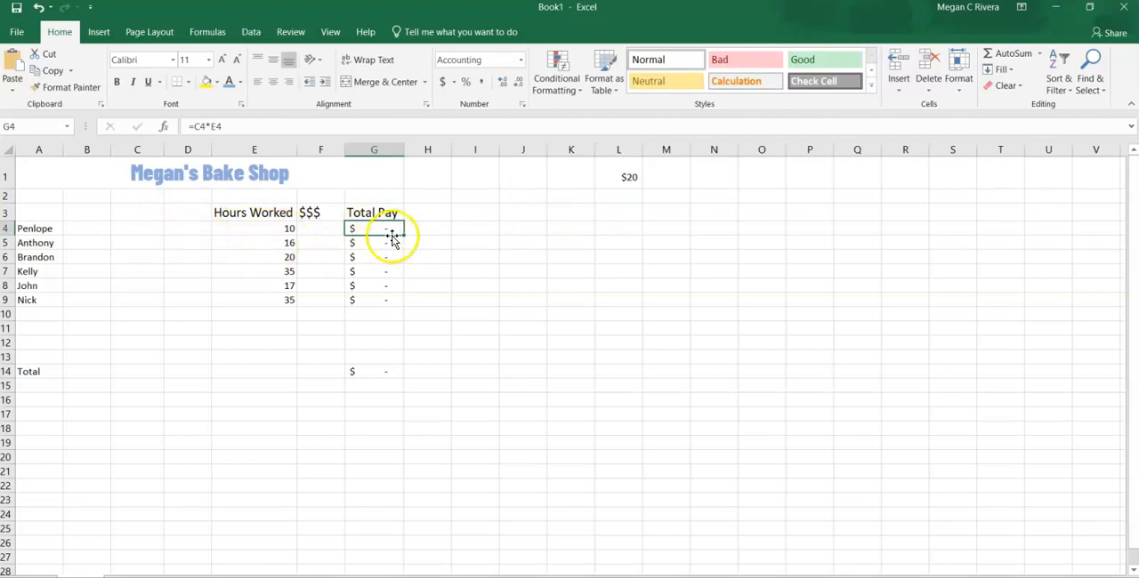
{"action": "left_click_drag", "start_coordinate": [394, 229], "coordinate": [398, 297]}
{"action": "double_click", "coordinate": [371, 229]}
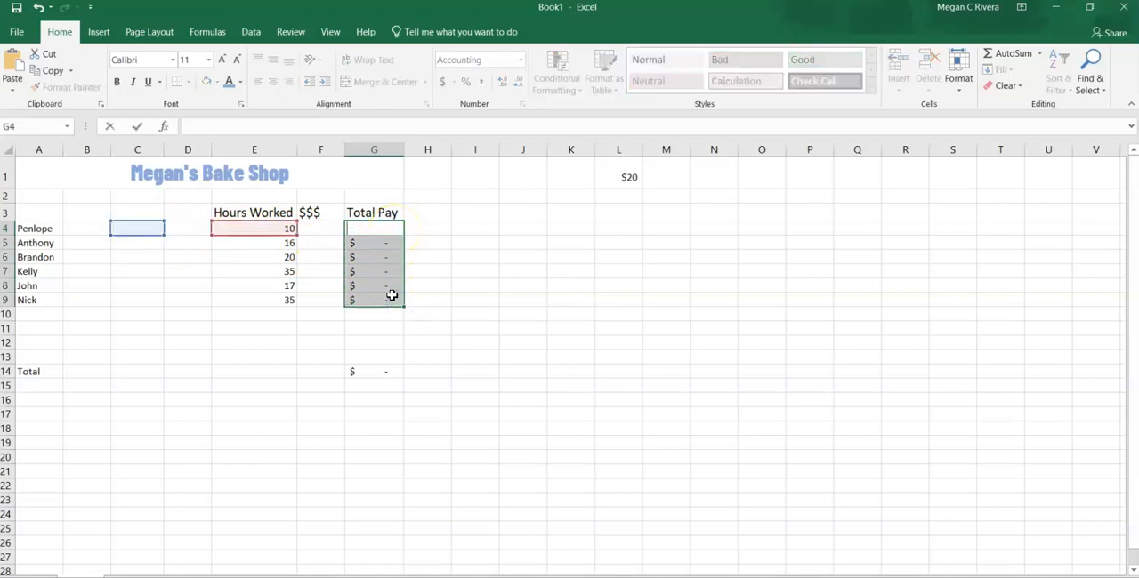
{"action": "left_click", "coordinate": [383, 249]}
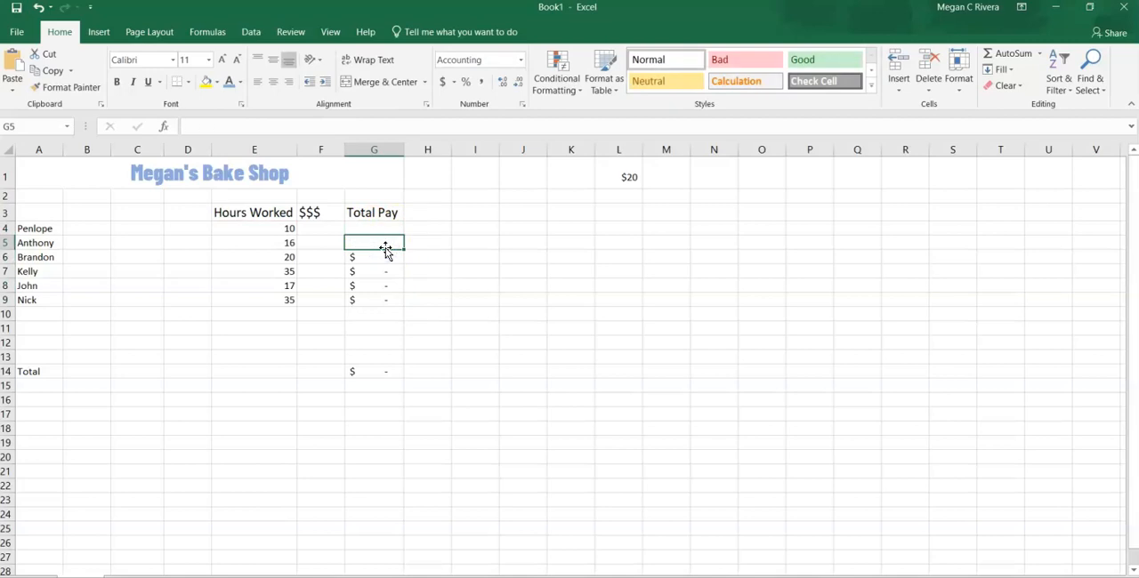
{"action": "left_click", "coordinate": [383, 257]}
{"action": "key", "text": "Delete"}
{"action": "left_click", "coordinate": [385, 271]}
{"action": "key", "text": "Delete"}
{"action": "left_click", "coordinate": [385, 286]}
{"action": "key", "text": "Delete"}
{"action": "left_click", "coordinate": [378, 300]}
- Enter the formula =E4*L1 in cell G4 to multiply hours worked by the shared pay rate
{"action": "left_click", "coordinate": [368, 228]}
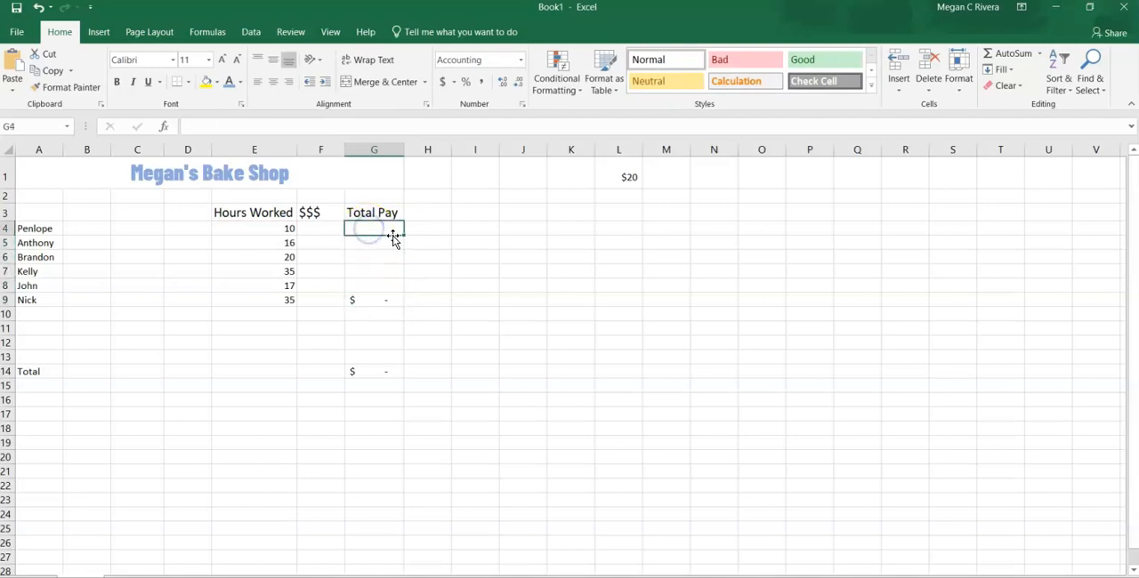
{"action": "type", "text": "="}
{"action": "left_click", "coordinate": [282, 231]}
{"action": "type", "text": "*"}
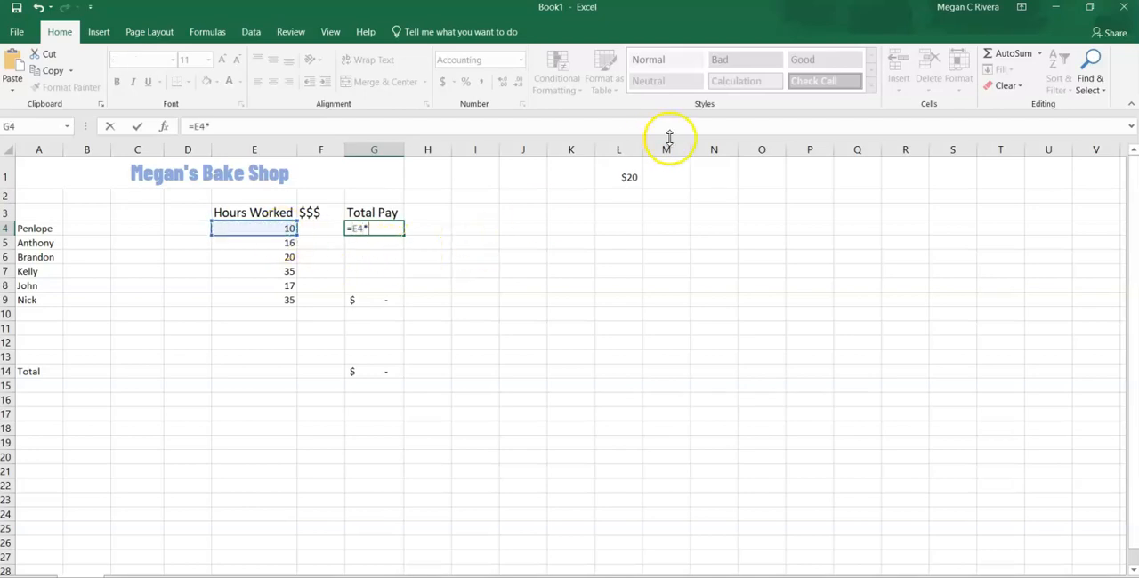
{"action": "left_click", "coordinate": [628, 177]}
{"action": "key", "text": "Return"}
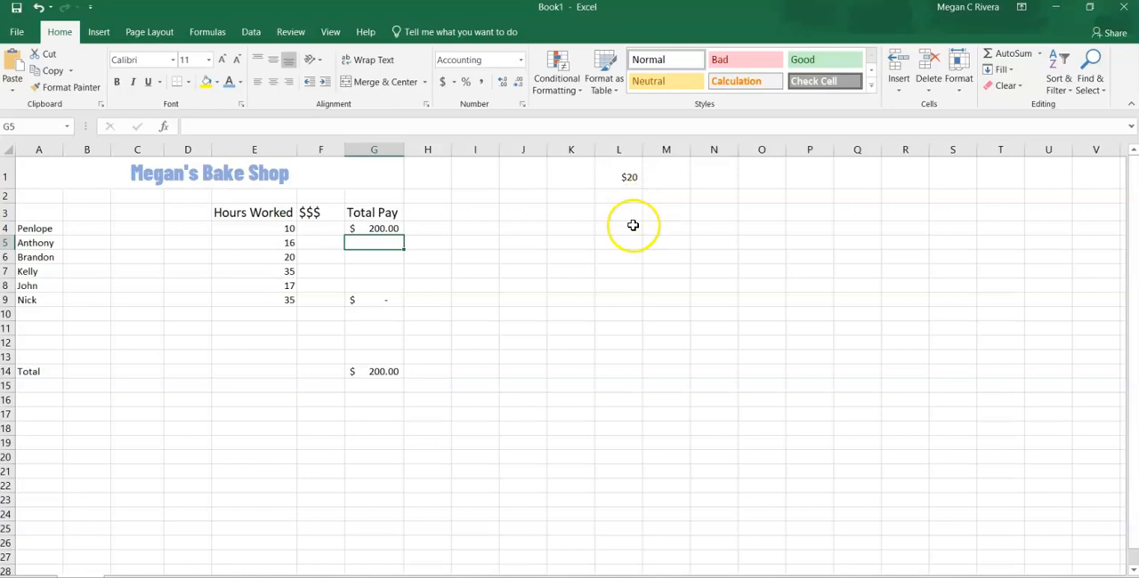
- Clear the remaining formula in G9 and fill the relative formula =E4*L1 from G4 down to G9
{"action": "left_click", "coordinate": [394, 230]}
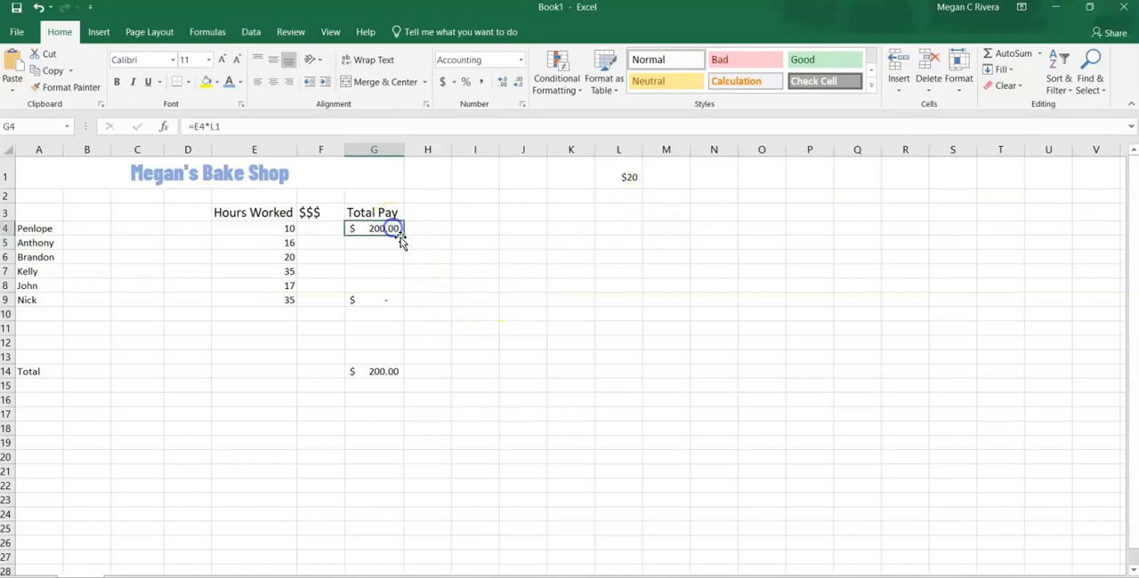
{"action": "left_click", "coordinate": [389, 276]}
{"action": "left_click", "coordinate": [376, 302]}
{"action": "key", "text": "Delete"}
{"action": "left_click", "coordinate": [392, 231]}
{"action": "left_click_drag", "start_coordinate": [402, 235], "coordinate": [398, 311]}
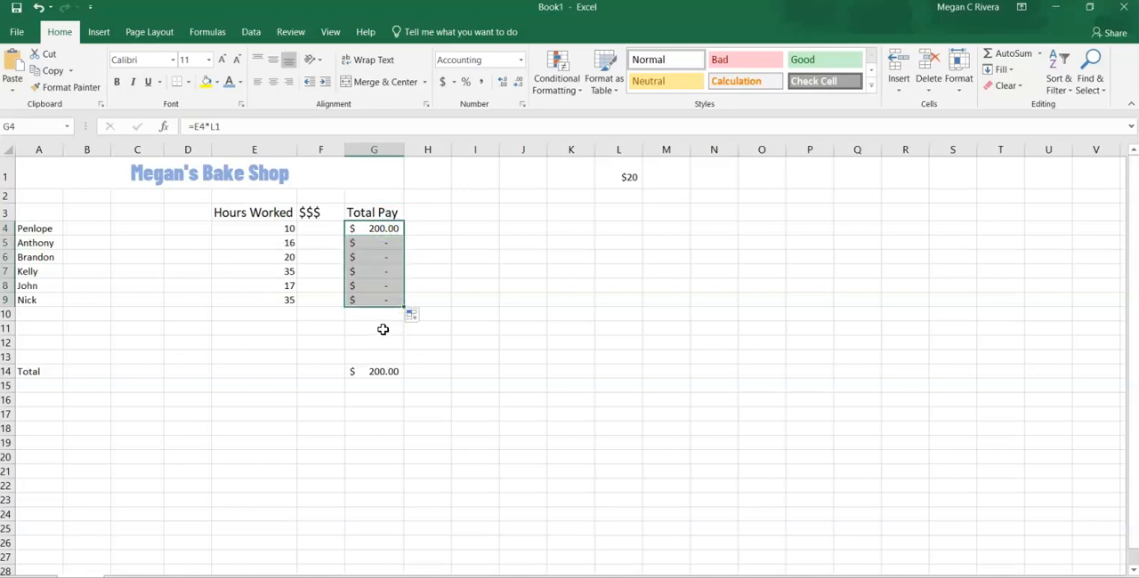
- Compare the formulas in cells G4 to G9 to see how the pay rate reference shifts in each row
{"action": "left_click", "coordinate": [374, 301]}
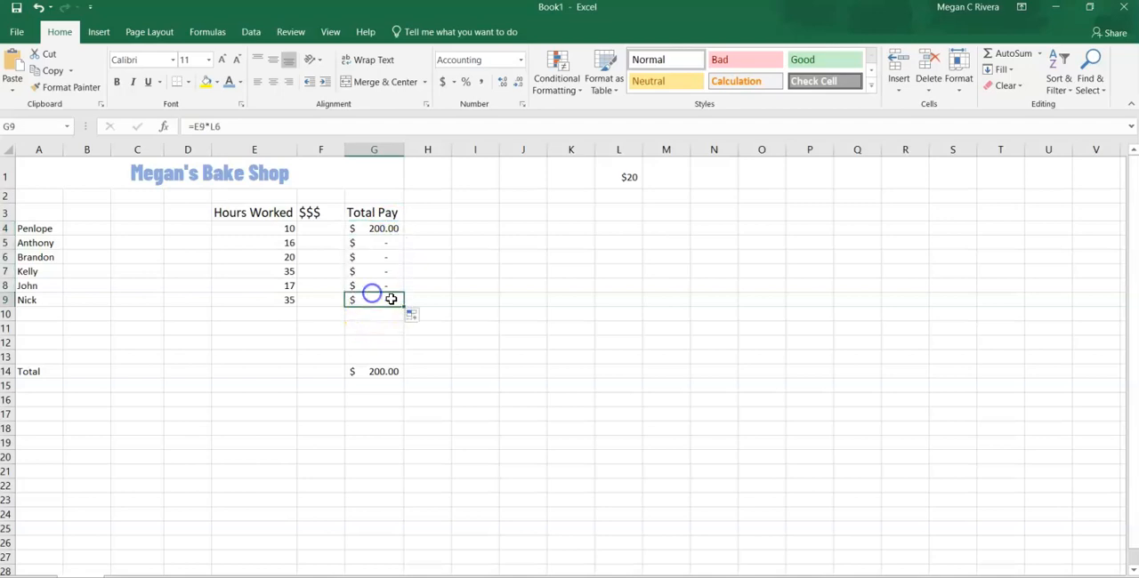
{"action": "left_click", "coordinate": [381, 228]}
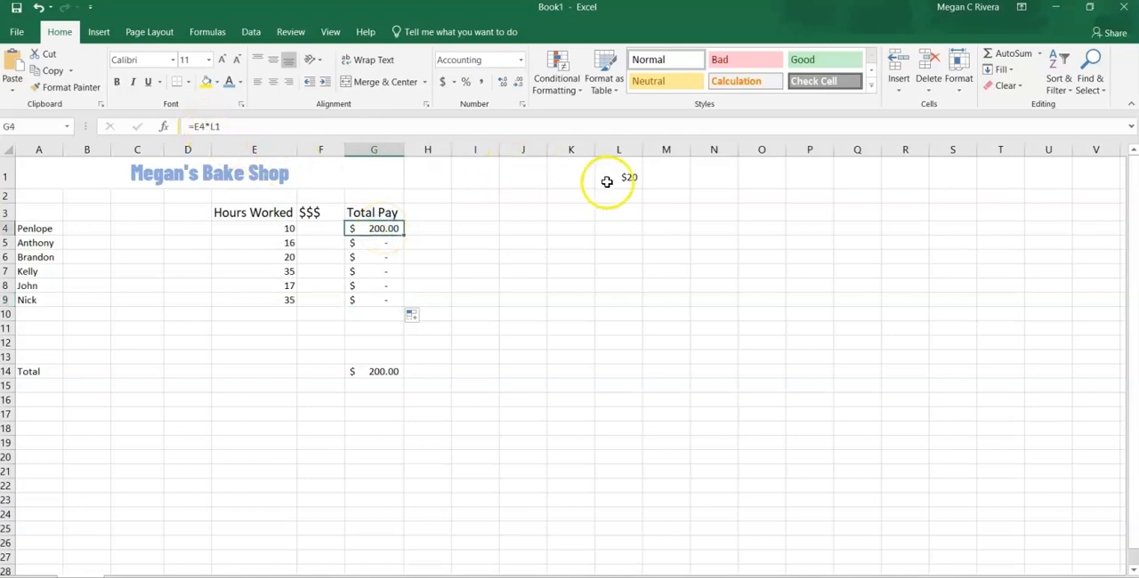
{"action": "left_click", "coordinate": [374, 246]}
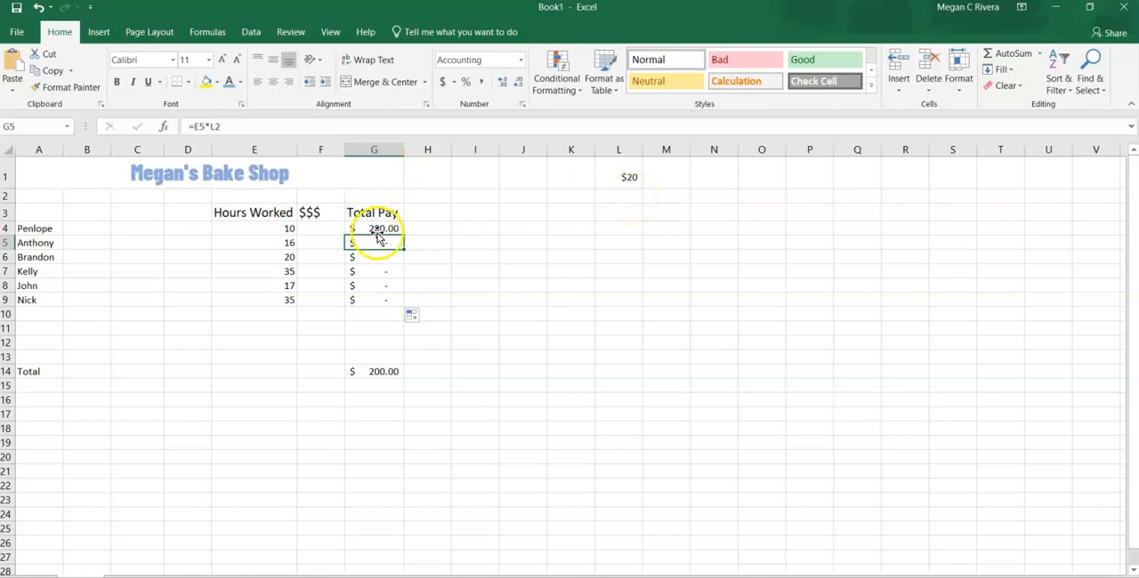
{"action": "left_click", "coordinate": [383, 258]}
{"action": "left_click", "coordinate": [384, 272]}
{"action": "left_click", "coordinate": [383, 286]}
{"action": "left_click", "coordinate": [384, 299]}
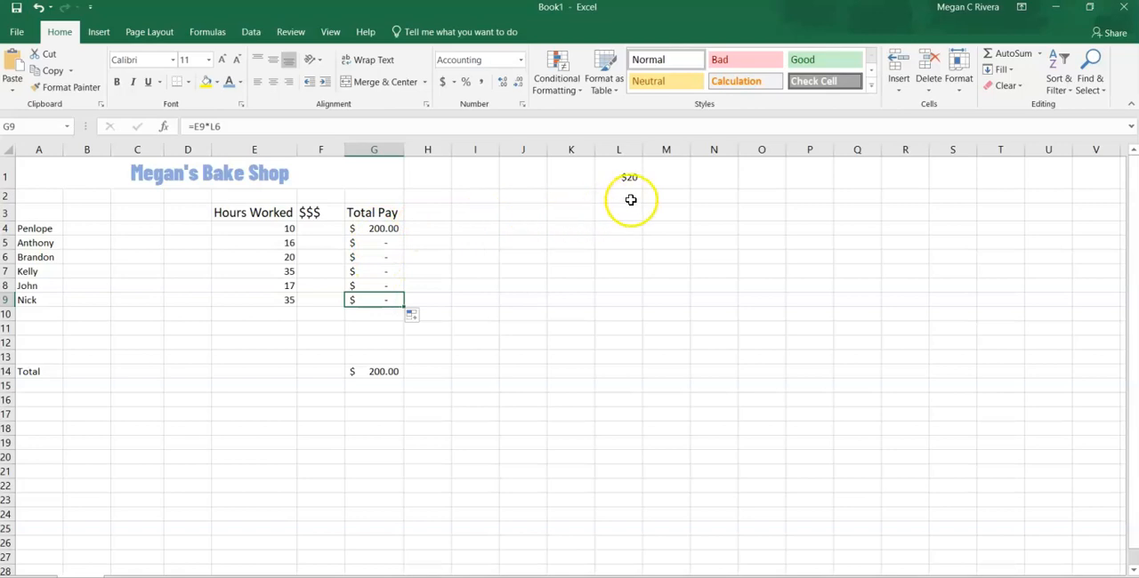
{"action": "left_click", "coordinate": [381, 229]}
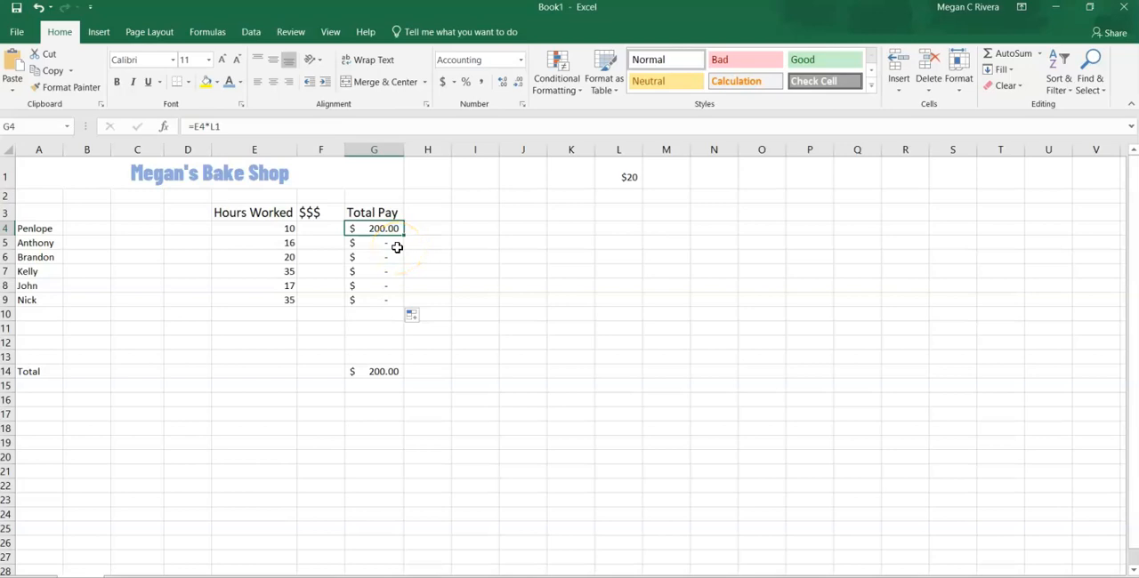
{"action": "left_click", "coordinate": [397, 242]}
{"action": "left_click", "coordinate": [390, 259]}
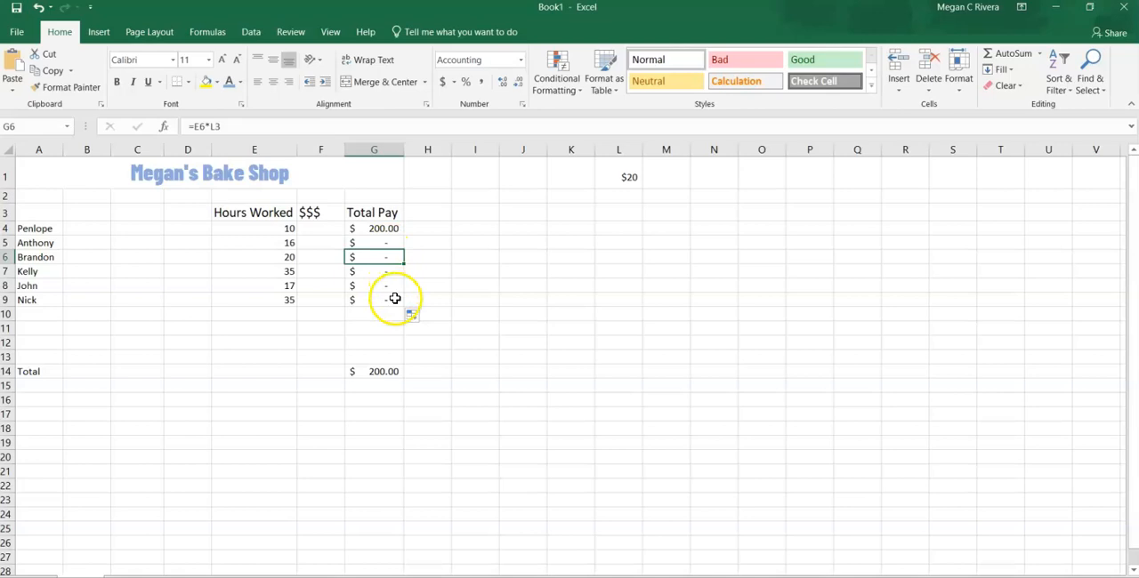
- Change the formula in G4 to =E4*$L$1 with an absolute pay rate reference and fill it down to G9
{"action": "left_click", "coordinate": [372, 229]}
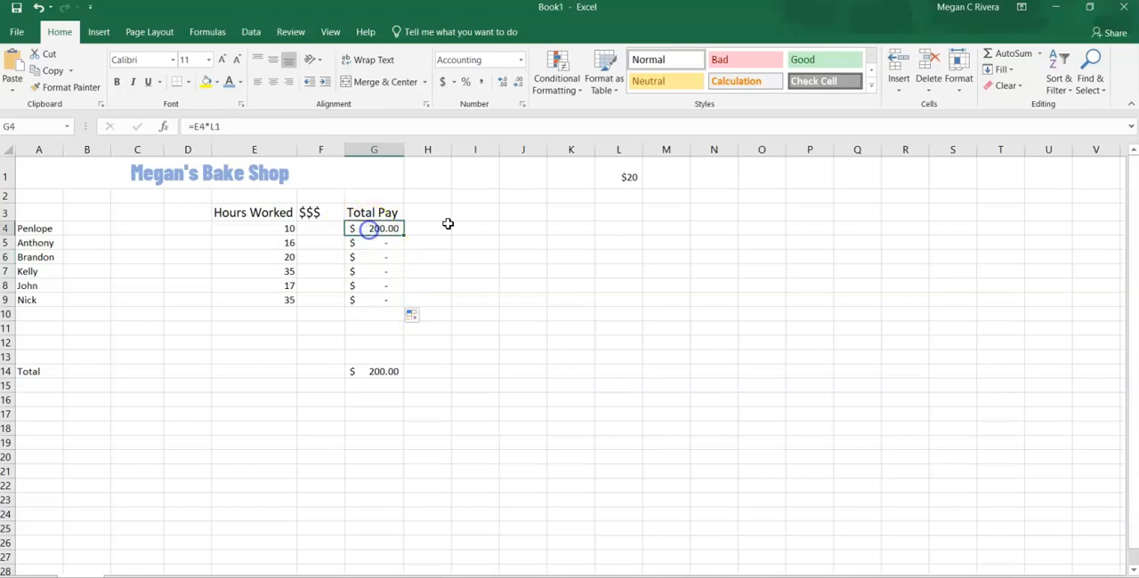
{"action": "left_click", "coordinate": [210, 126]}
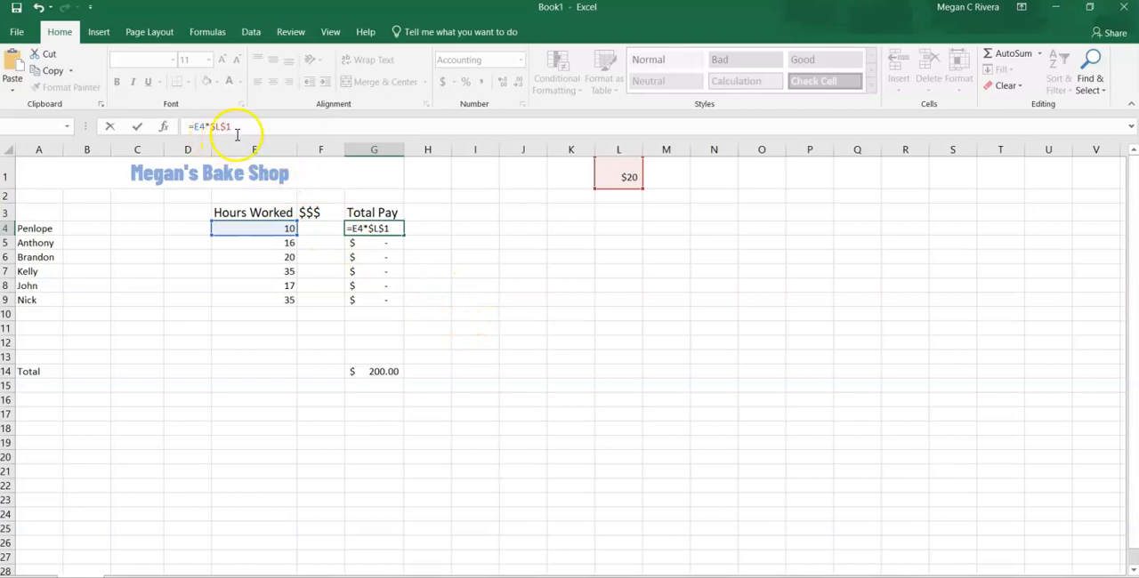
{"action": "key", "text": "Return"}
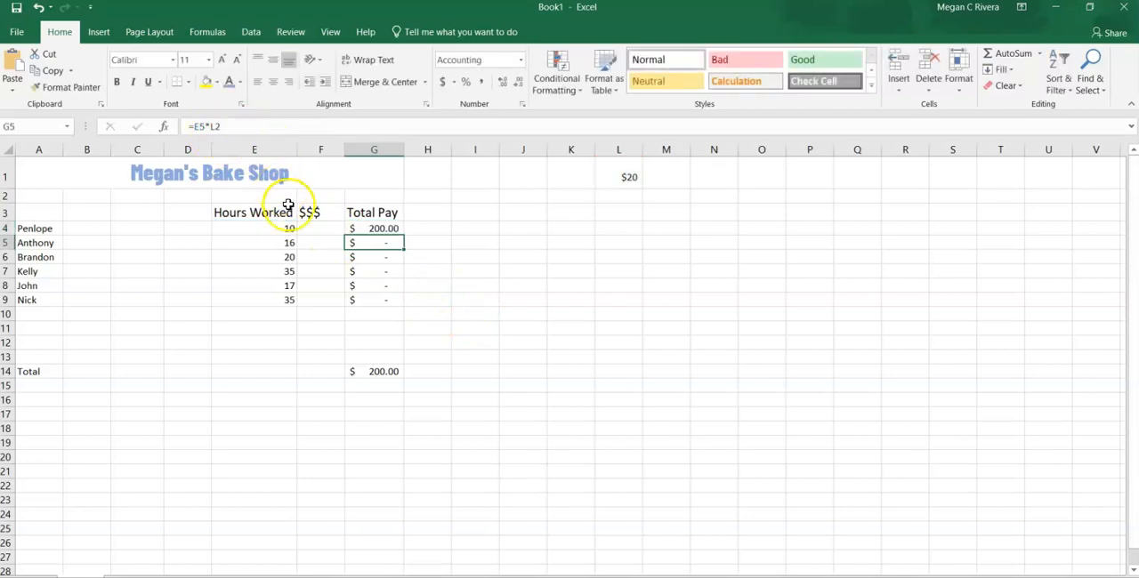
{"action": "left_click", "coordinate": [395, 228]}
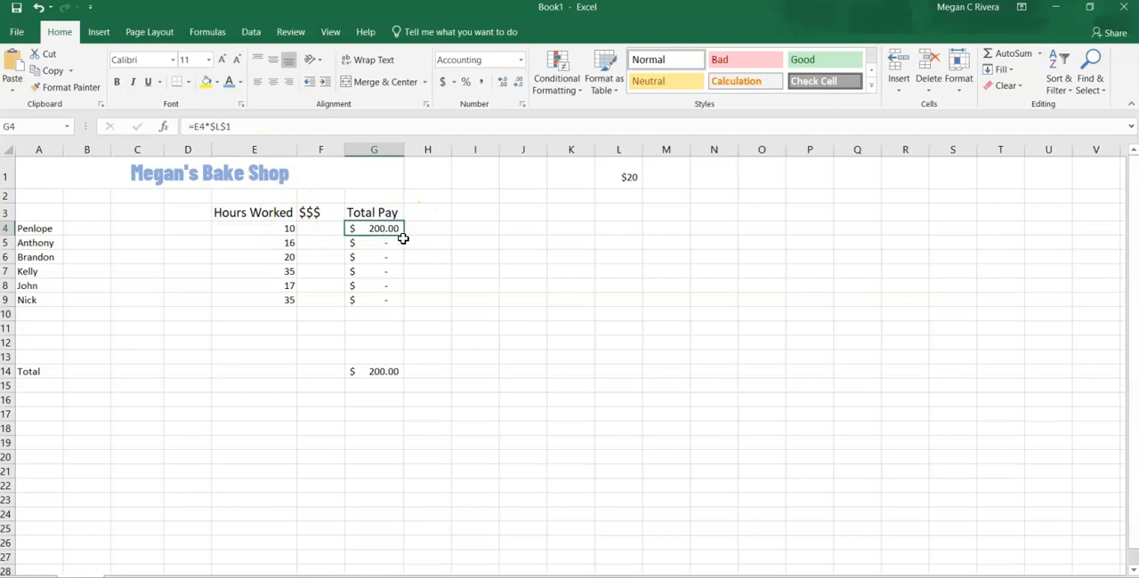
{"action": "left_click_drag", "start_coordinate": [405, 235], "coordinate": [406, 303]}
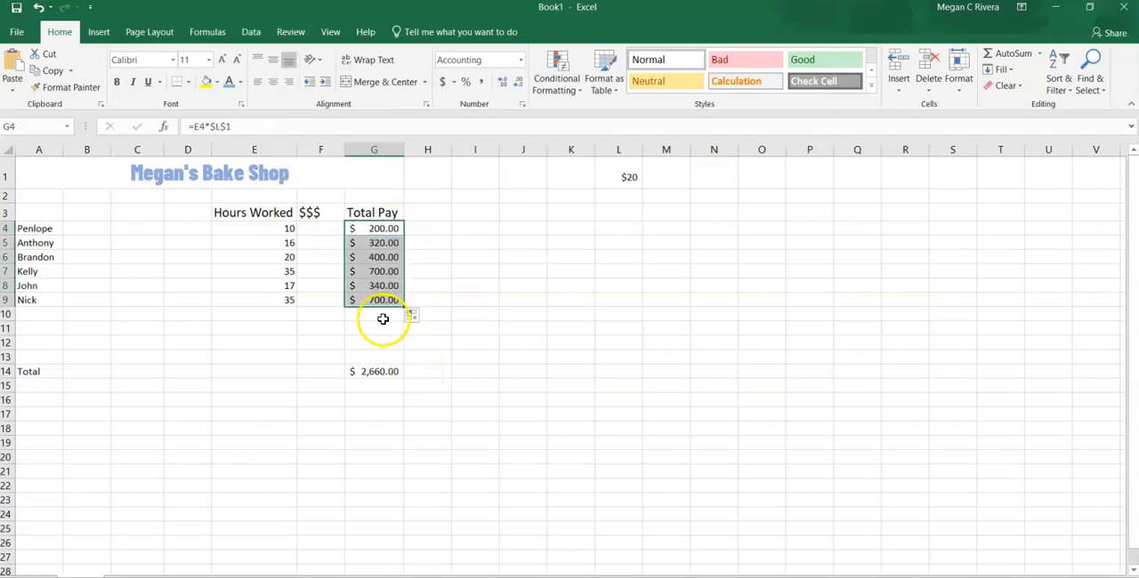
- Check the sum formula in G14 and the absolute pay rate reference in each formula from G4 to G9
{"action": "left_click", "coordinate": [374, 372]}
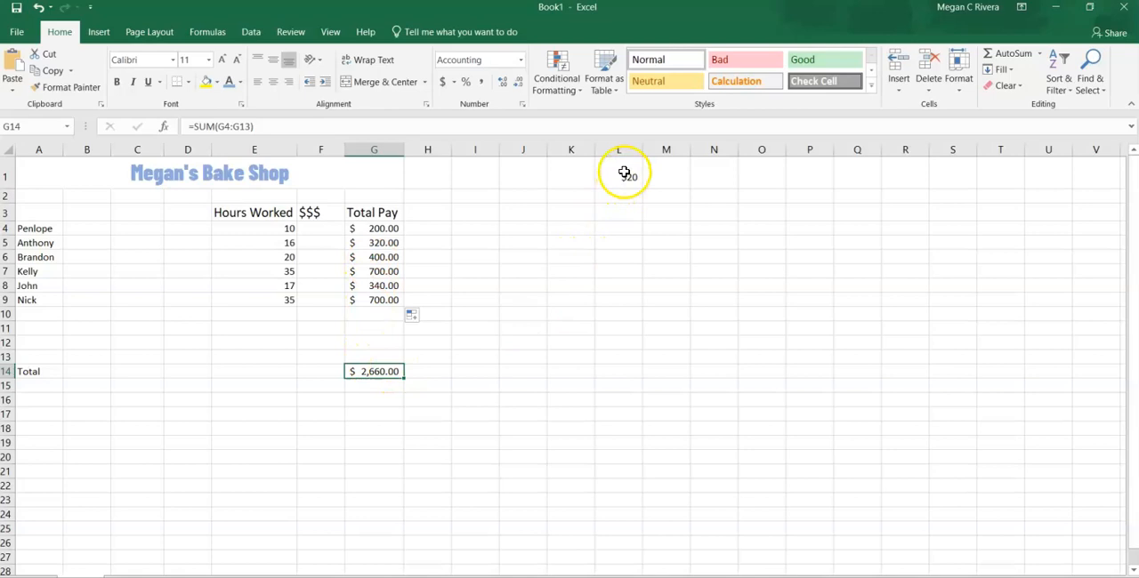
{"action": "key", "text": "Up"}
{"action": "left_click", "coordinate": [388, 228]}
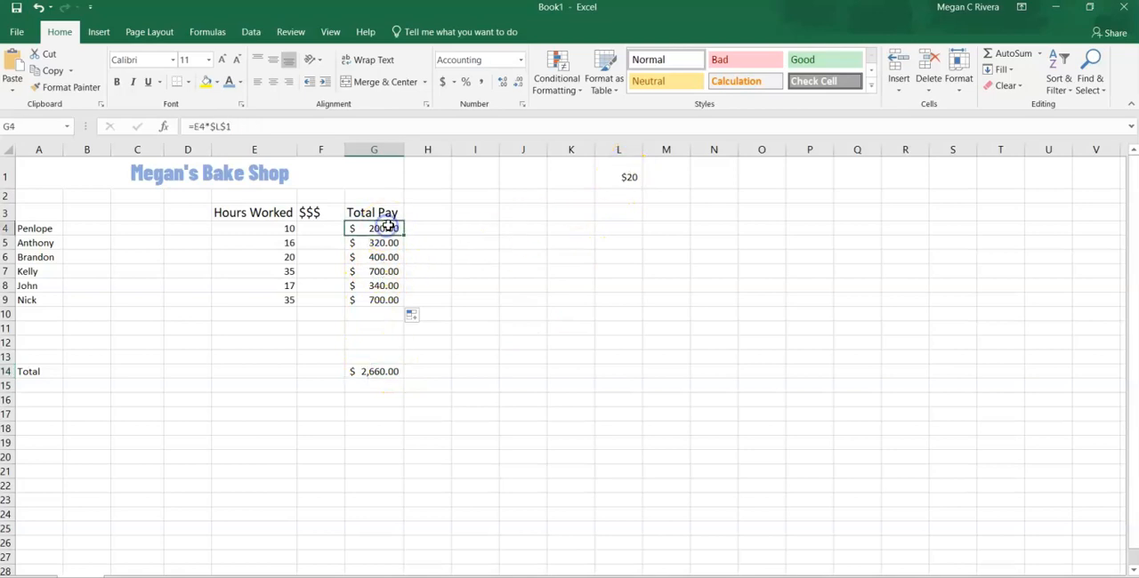
{"action": "left_click", "coordinate": [388, 242]}
{"action": "left_click", "coordinate": [388, 256]}
{"action": "left_click", "coordinate": [388, 270]}
{"action": "left_click", "coordinate": [388, 285]}
{"action": "left_click", "coordinate": [389, 298]}
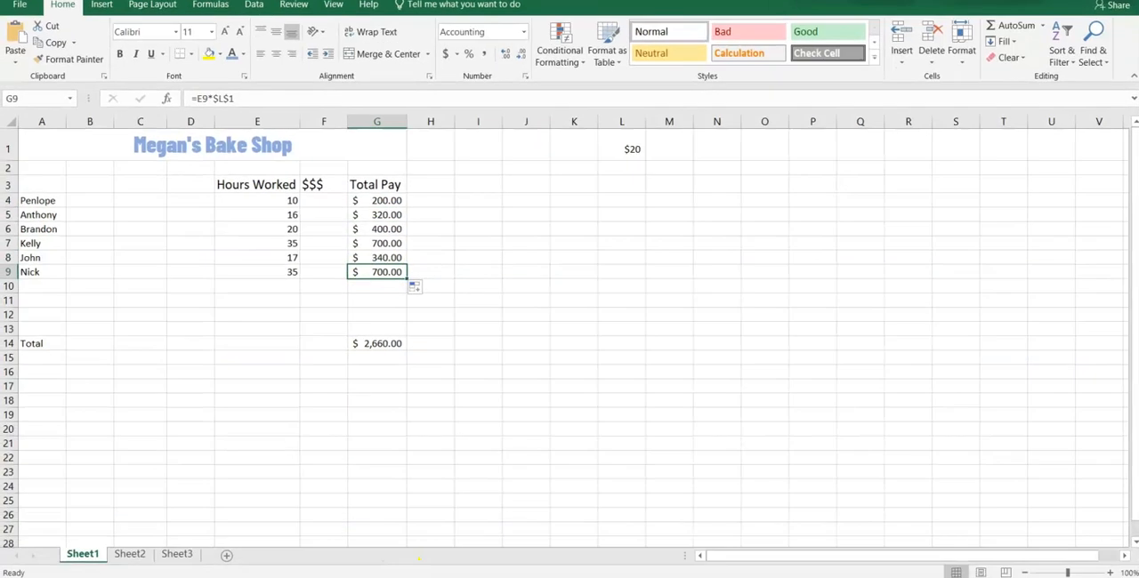
- Rename the Sheet1 worksheet as Oct 16
{"action": "left_click", "coordinate": [86, 556]}
{"action": "right_click", "coordinate": [80, 555]}
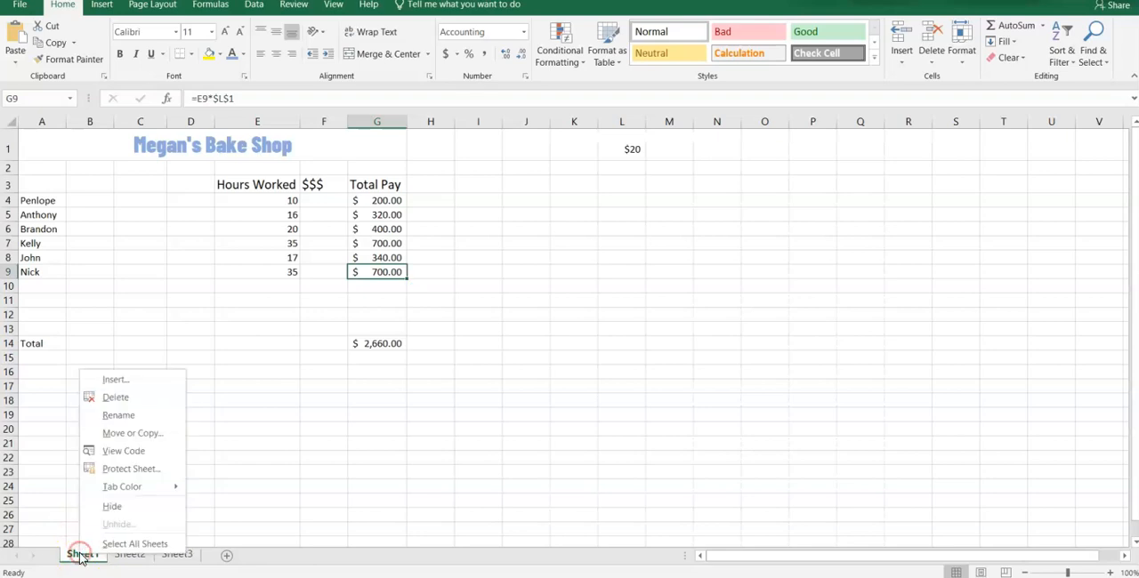
{"action": "left_click", "coordinate": [129, 415]}
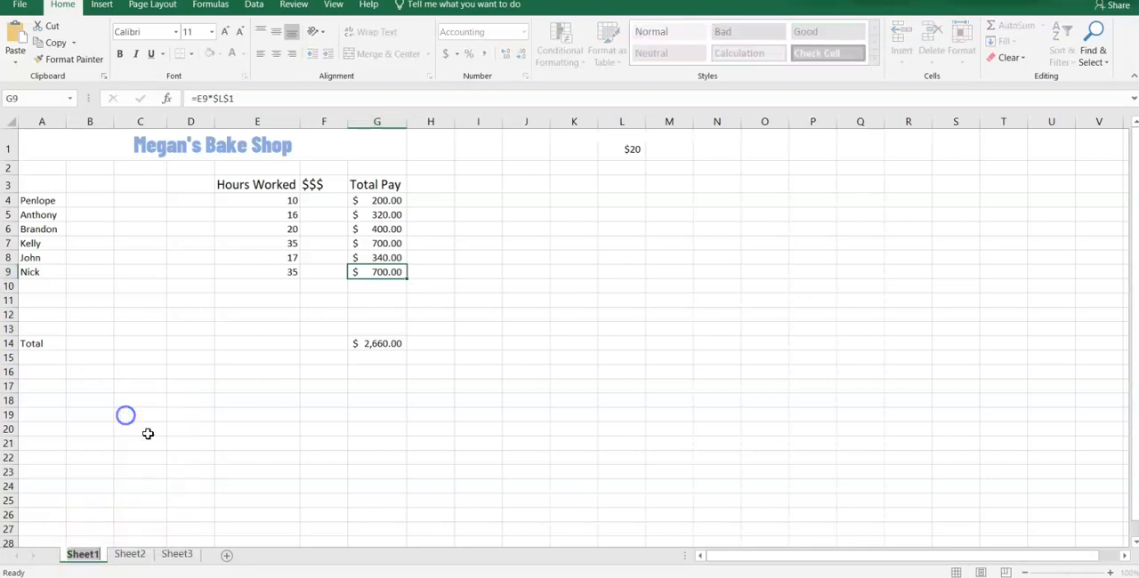
{"action": "type", "text": "Oct"}
{"action": "key", "text": "Return"}
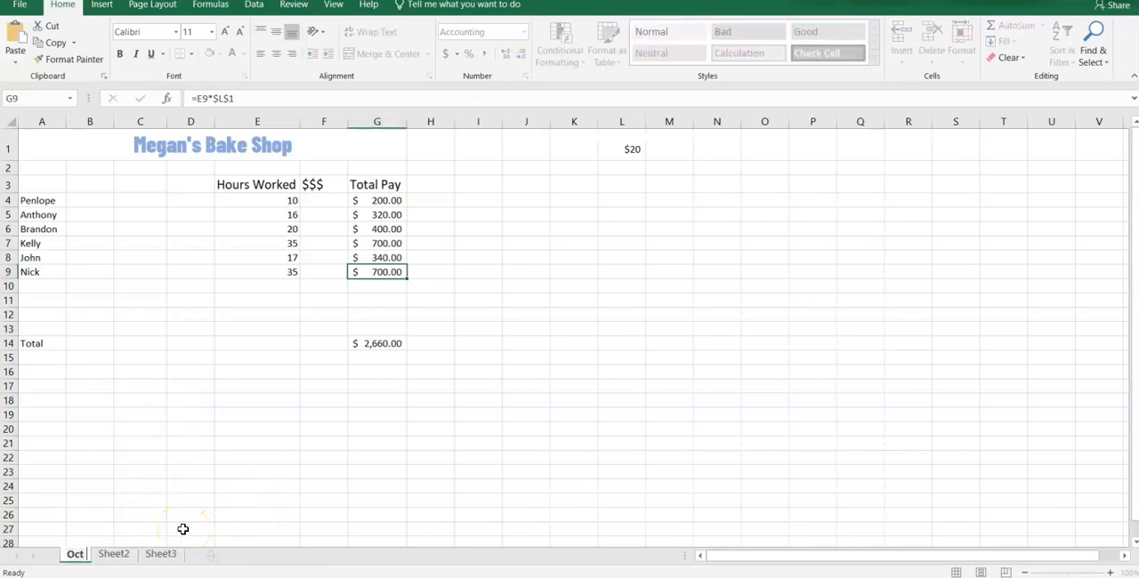
{"action": "type", "text": "16"}
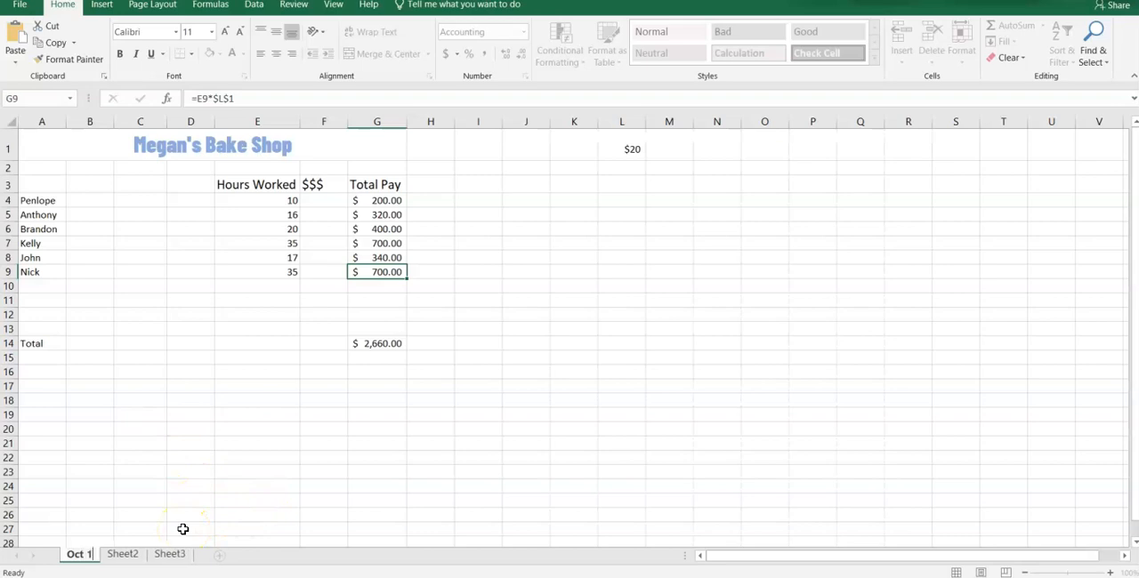
- Rename the Sheet2 worksheet as OCt 23
{"action": "left_click", "coordinate": [140, 555]}
{"action": "right_click", "coordinate": [140, 554]}
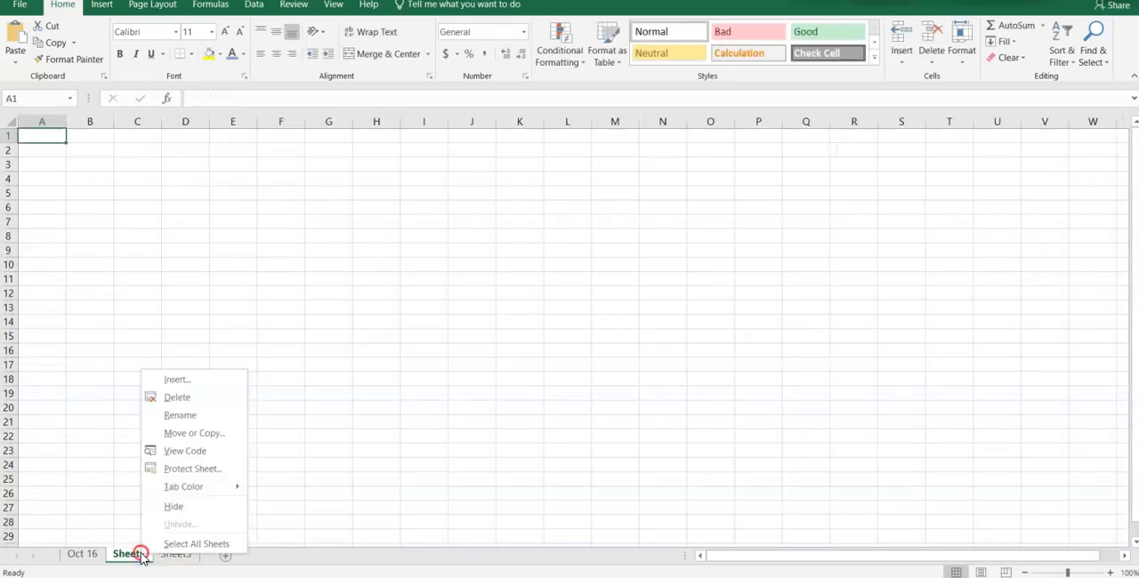
{"action": "left_click", "coordinate": [197, 414]}
{"action": "type", "text": "OCt"}
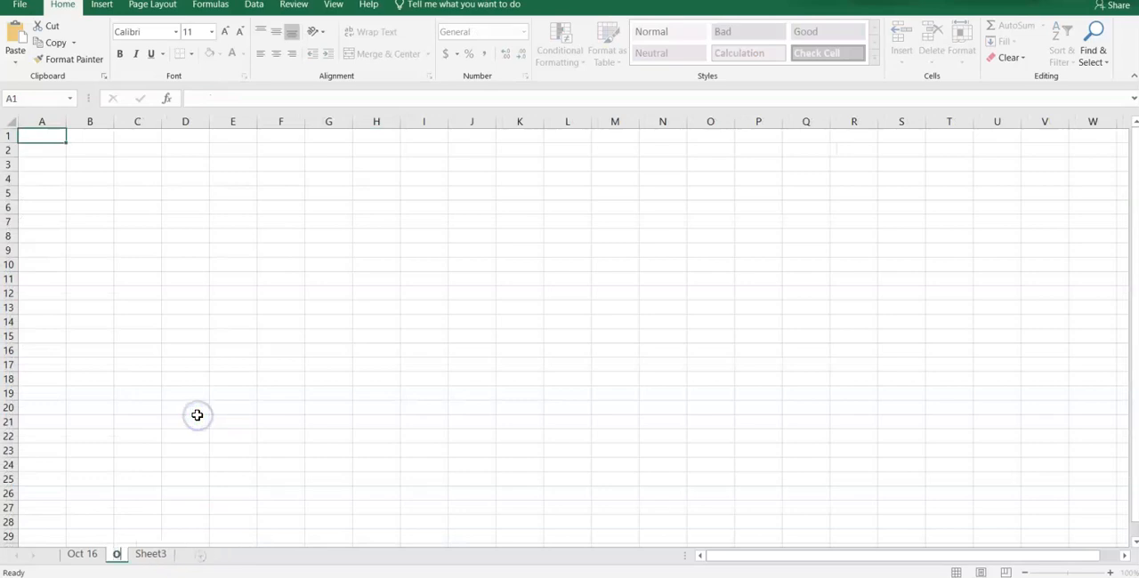
- Rename the Sheet3 worksheet as Oct 29 and look through the three renamed worksheets
{"action": "left_click", "coordinate": [191, 558]}
{"action": "right_click", "coordinate": [191, 560]}
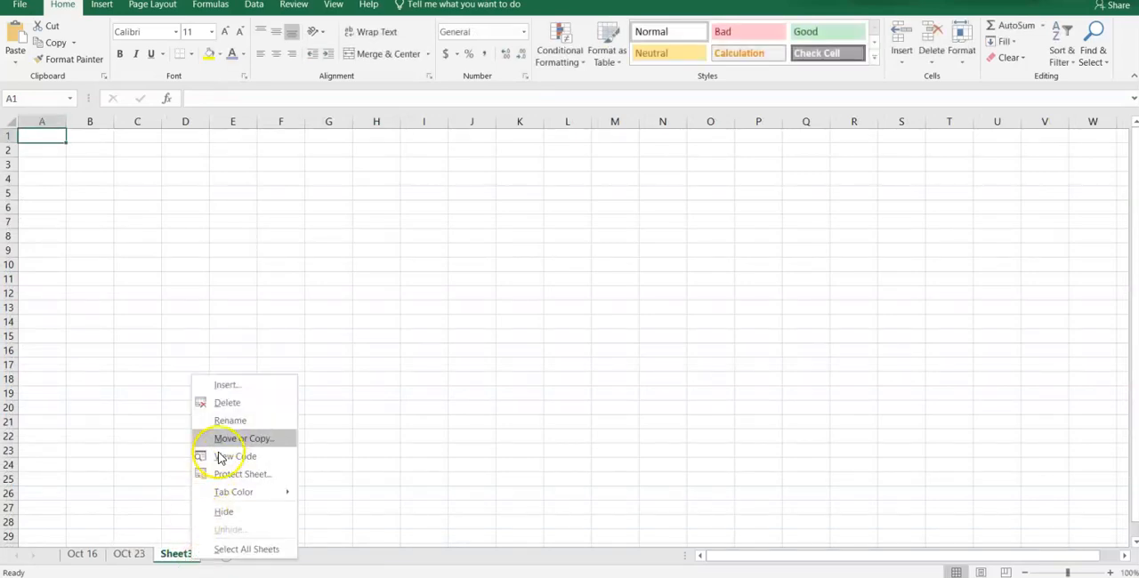
{"action": "left_click", "coordinate": [229, 421]}
{"action": "type", "text": "Oct 29"}
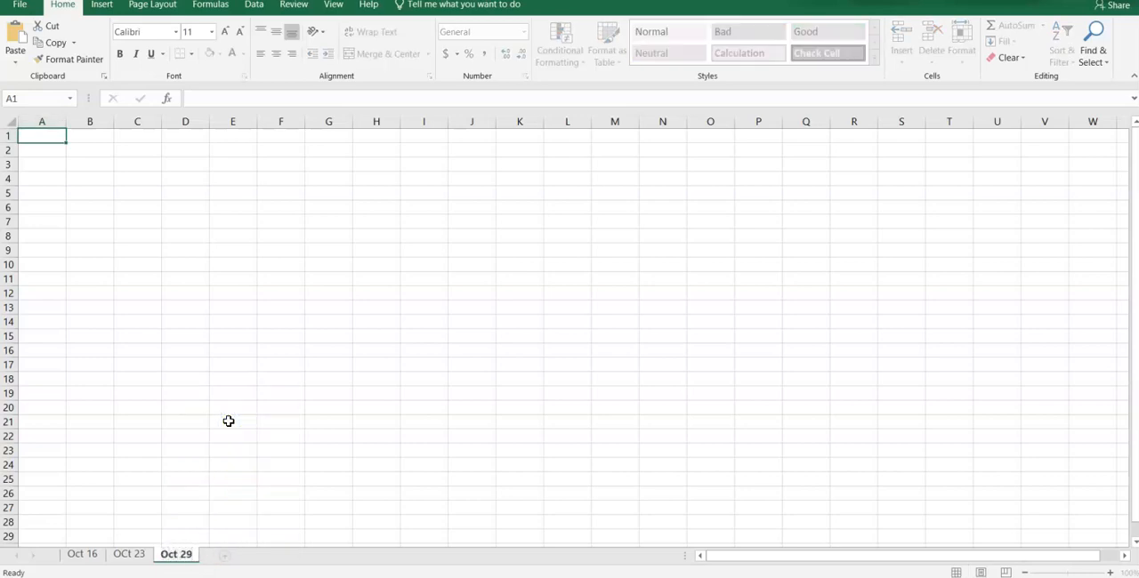
{"action": "left_click", "coordinate": [86, 553]}
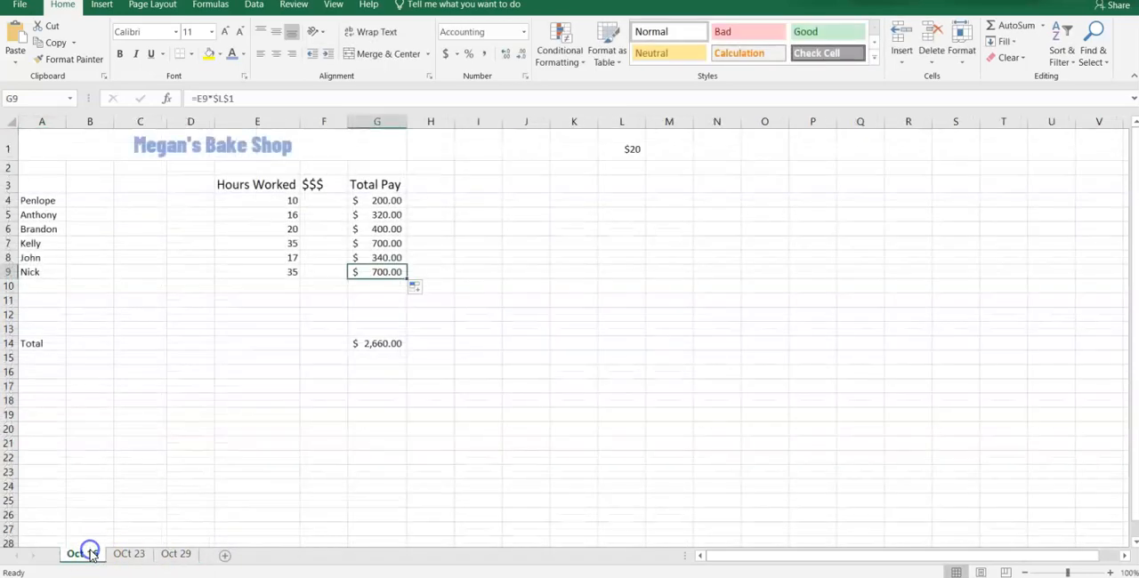
{"action": "left_click", "coordinate": [136, 552]}
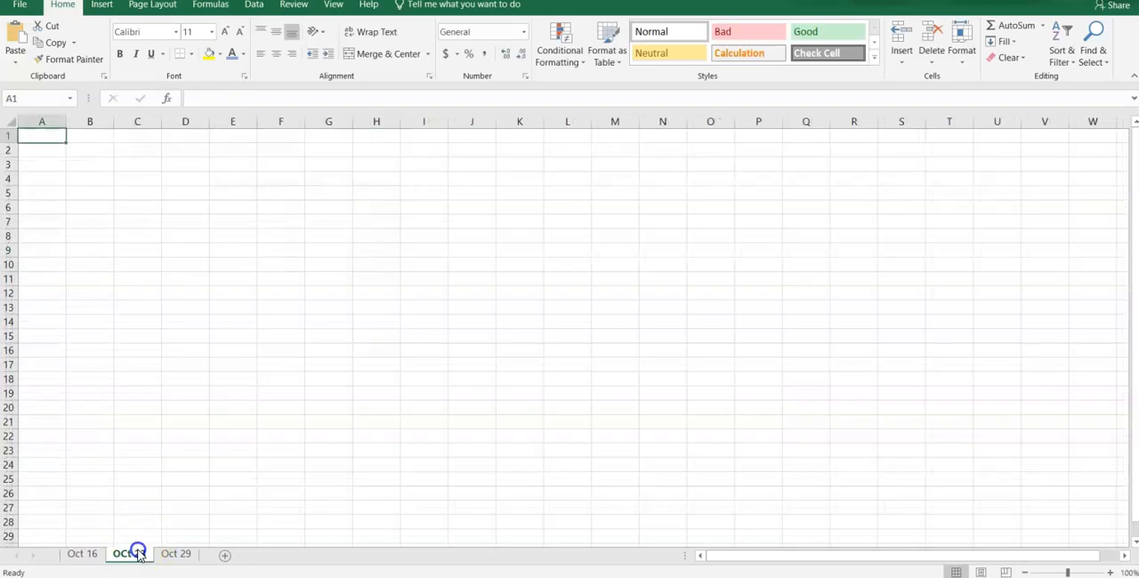
{"action": "left_click", "coordinate": [169, 554]}
- Set the tab color of the Oct 16 worksheet to a blue theme color
{"action": "left_click", "coordinate": [89, 551]}
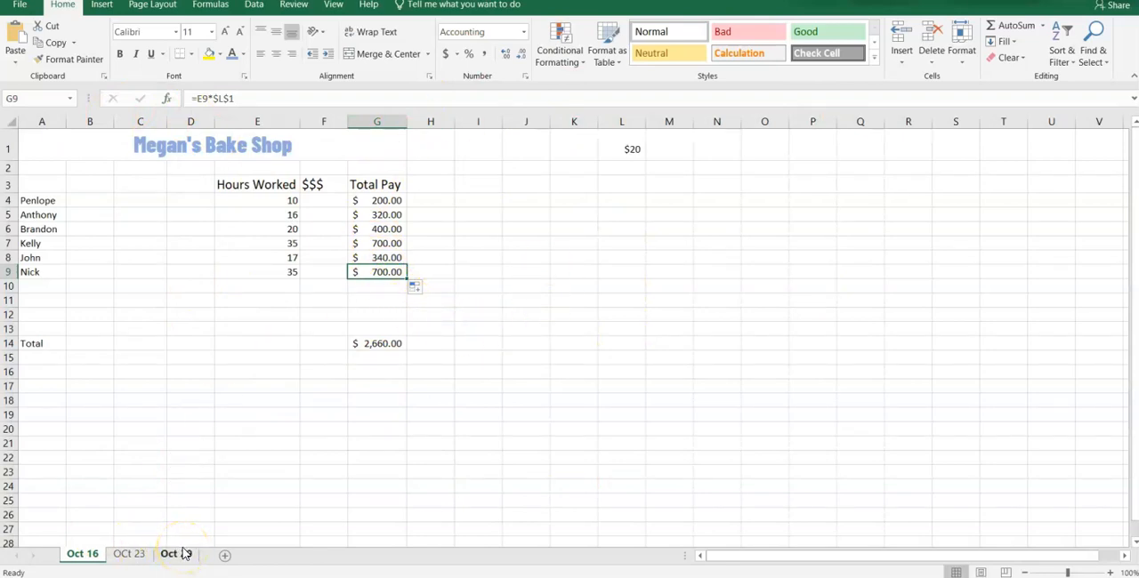
{"action": "right_click", "coordinate": [95, 555]}
{"action": "mouse_move", "coordinate": [152, 489]}
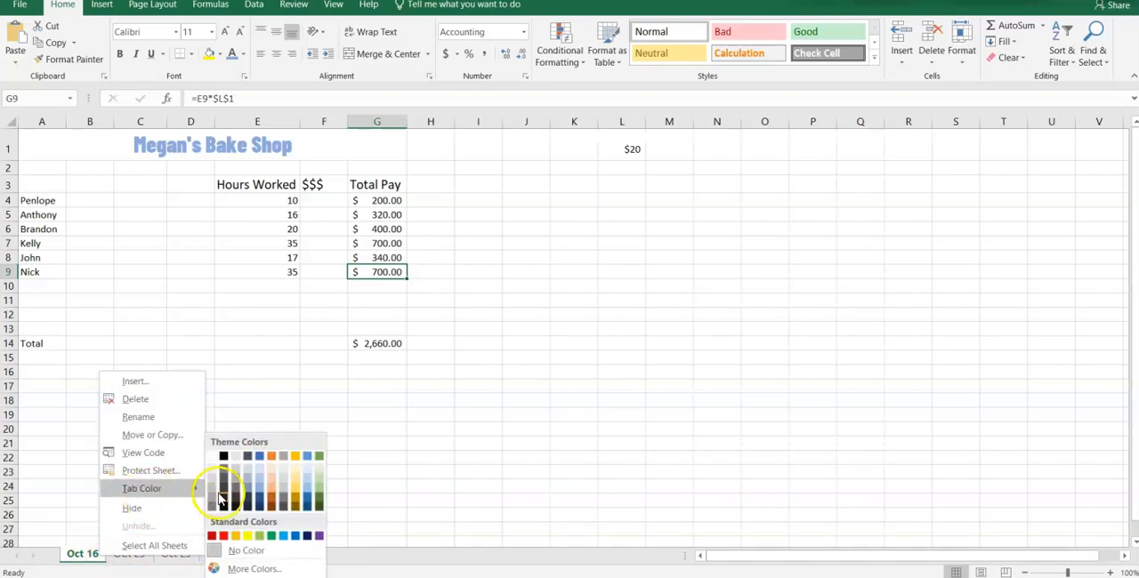
{"action": "left_click", "coordinate": [262, 486]}
- Set the tab color of the OCt 23 worksheet to dark orange and select cell G4 on the Oct 16 worksheet
{"action": "right_click", "coordinate": [129, 554]}
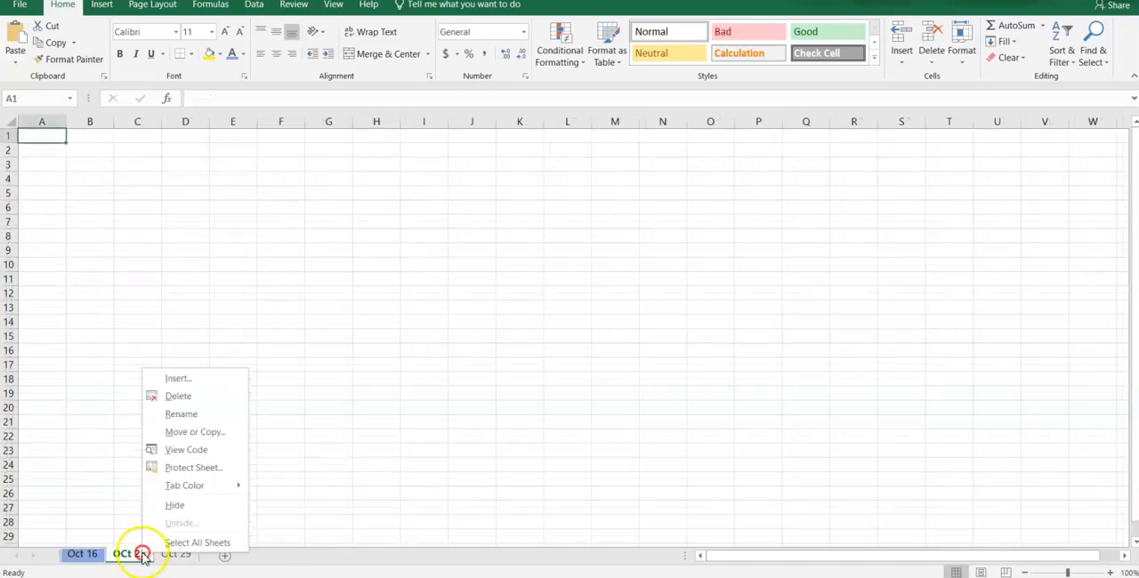
{"action": "mouse_move", "coordinate": [191, 487]}
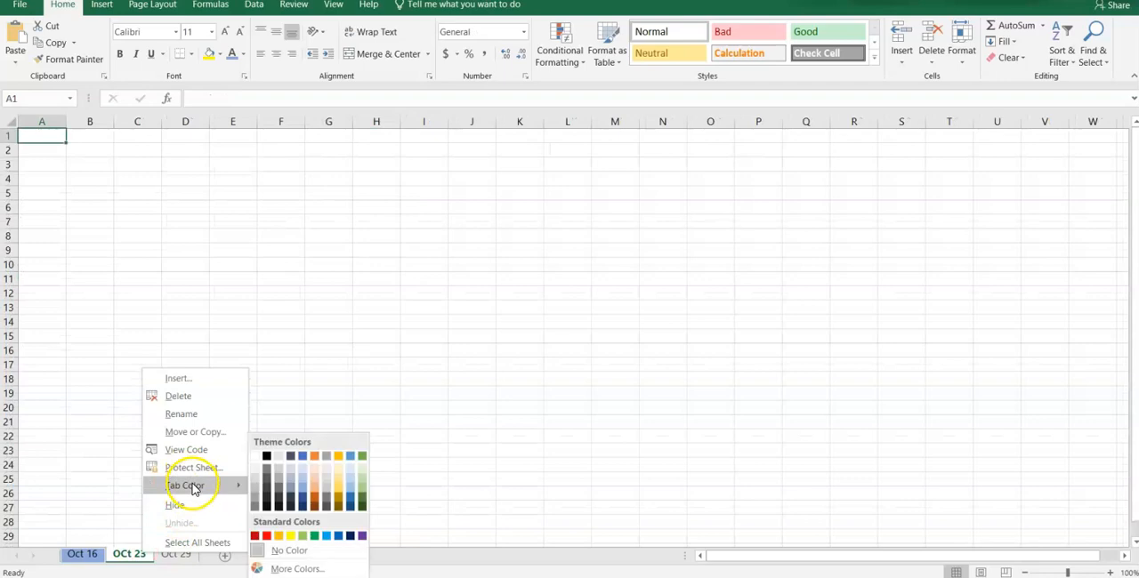
{"action": "left_click", "coordinate": [325, 499]}
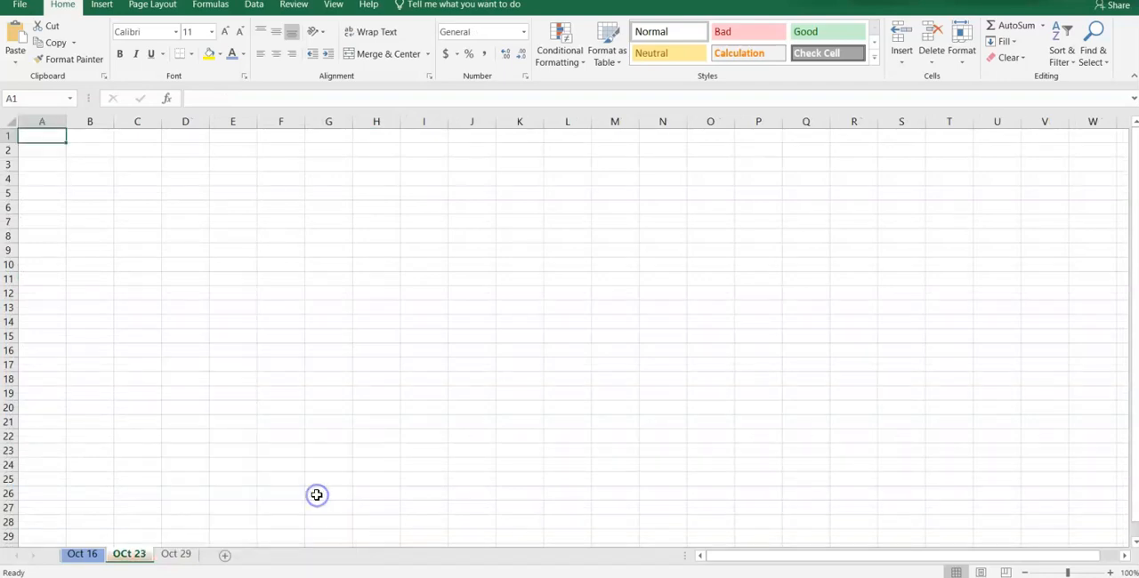
{"action": "left_click", "coordinate": [82, 554]}
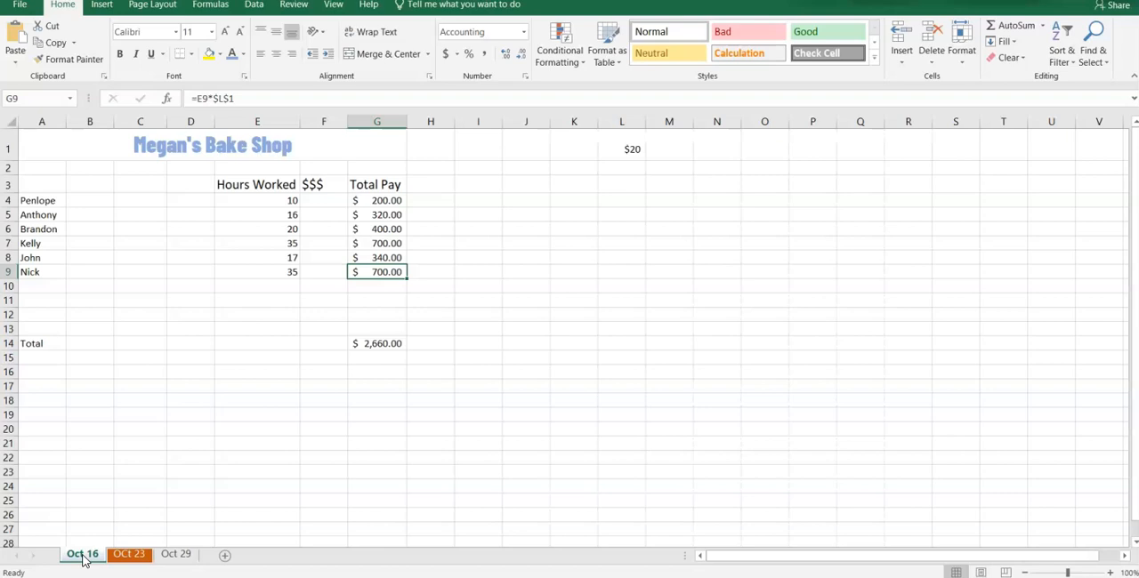
{"action": "left_click", "coordinate": [377, 202]}
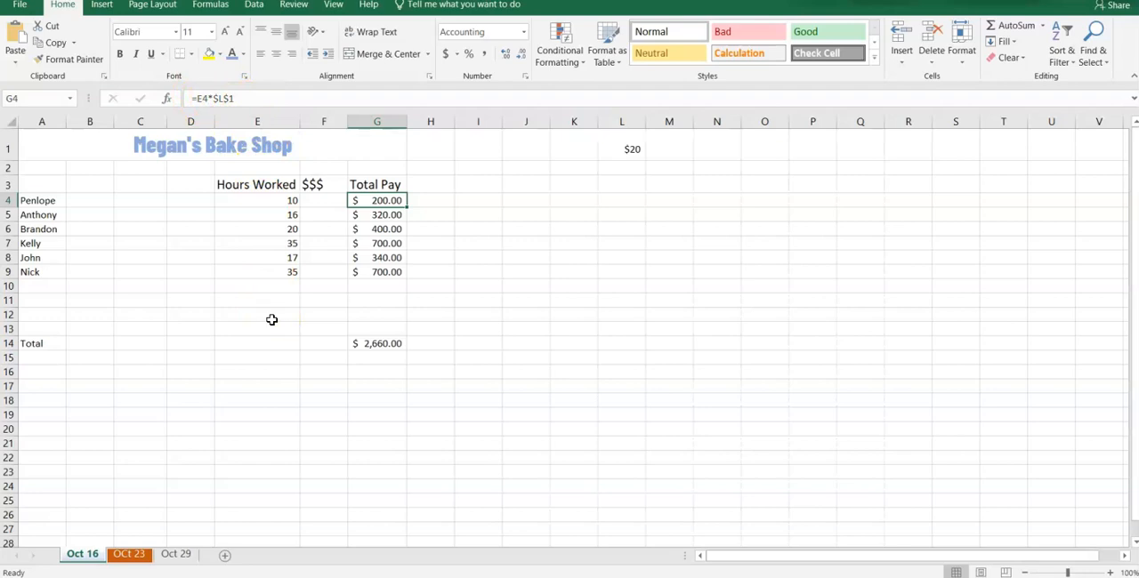
- Browse to the Desktop as a save location for the workbook, and cancel back to the worksheet without saving
{"action": "left_click", "coordinate": [19, 5]}
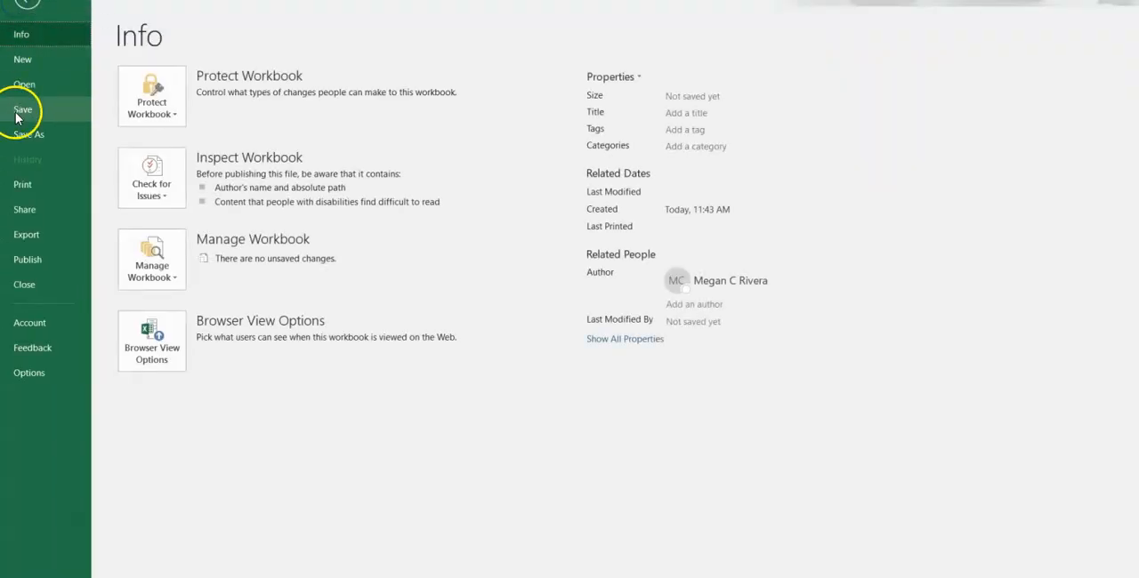
{"action": "left_click", "coordinate": [17, 143]}
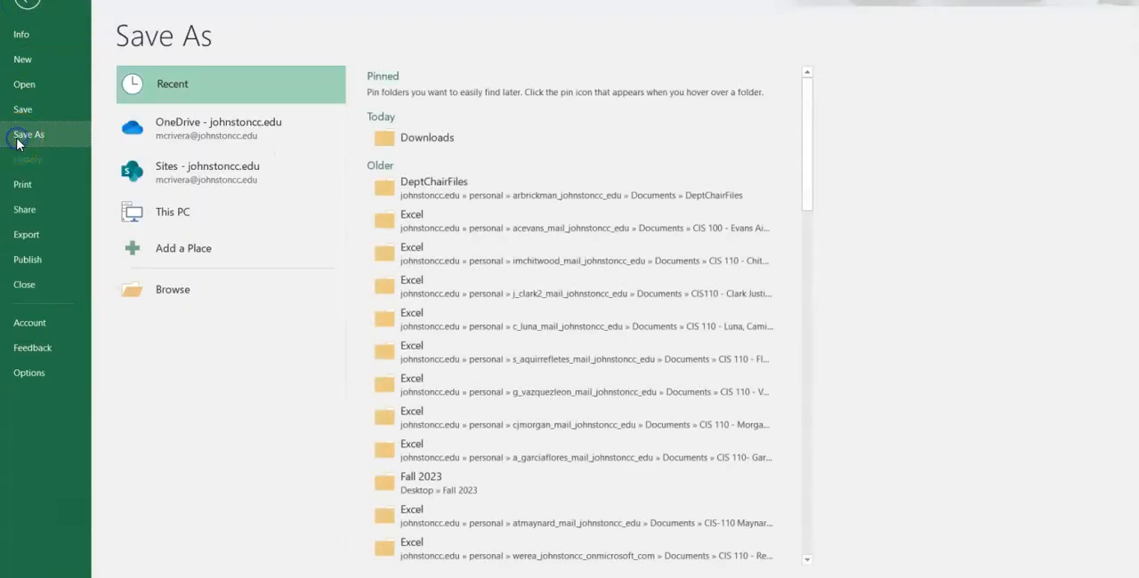
{"action": "left_click", "coordinate": [148, 292]}
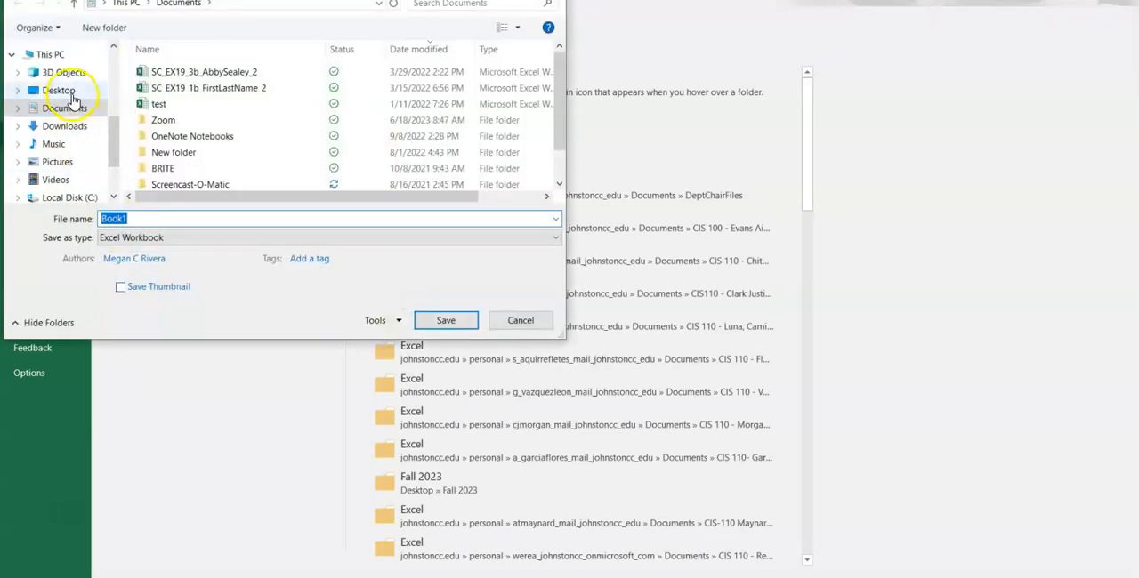
{"action": "left_click", "coordinate": [70, 91]}
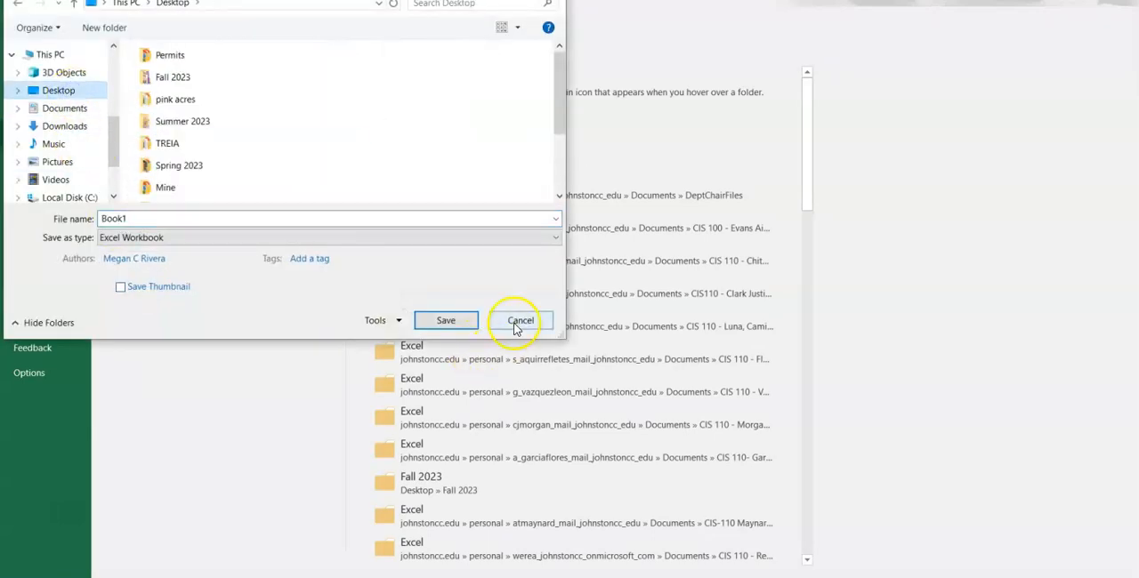
{"action": "left_click", "coordinate": [520, 322]}
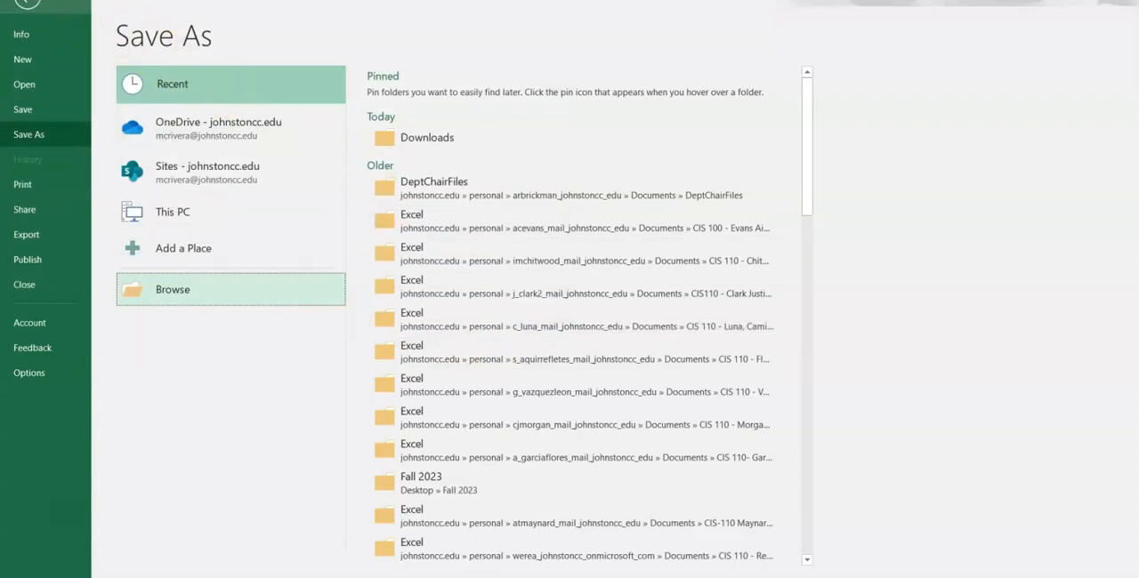
{"action": "left_click", "coordinate": [27, 2]}
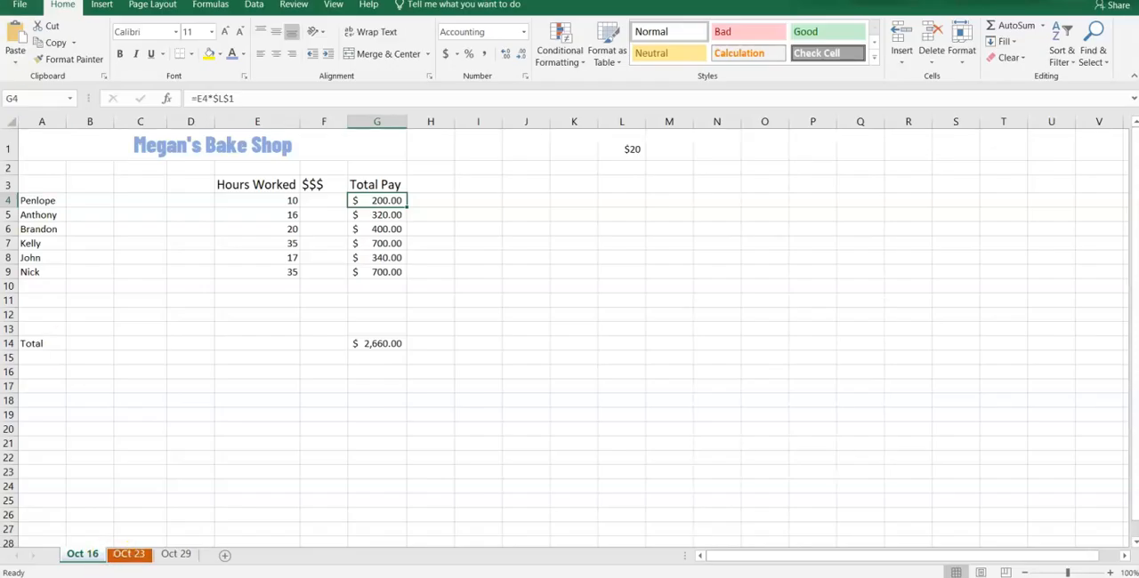